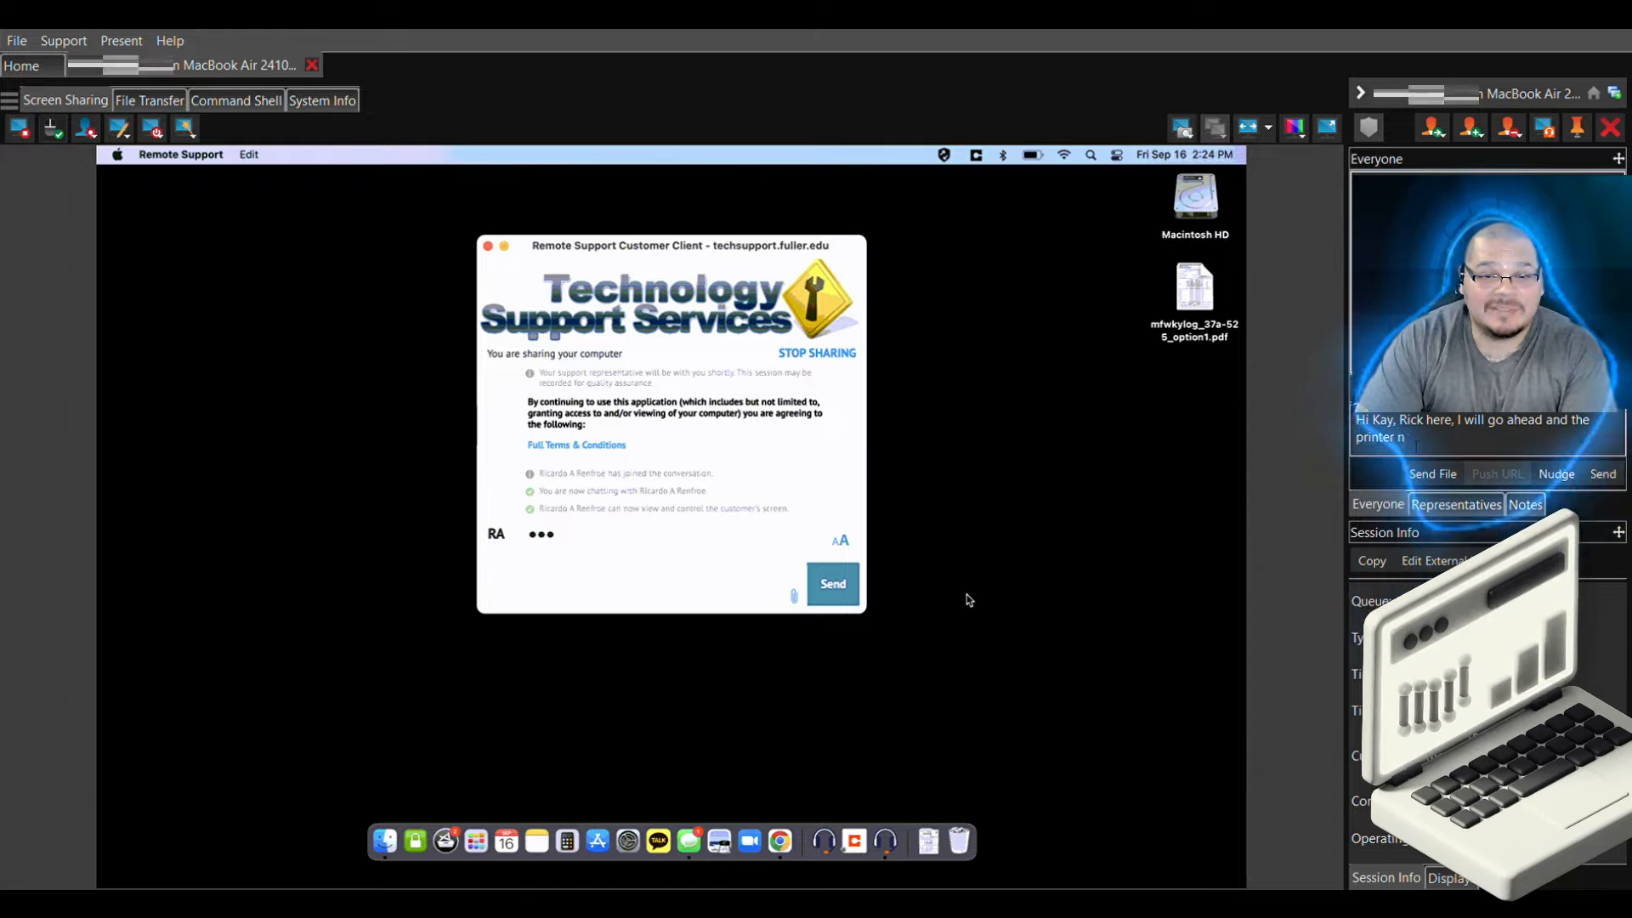
# Send the customer a chat message saying the printer comes next, then a test print
pyautogui.write('en we cna')
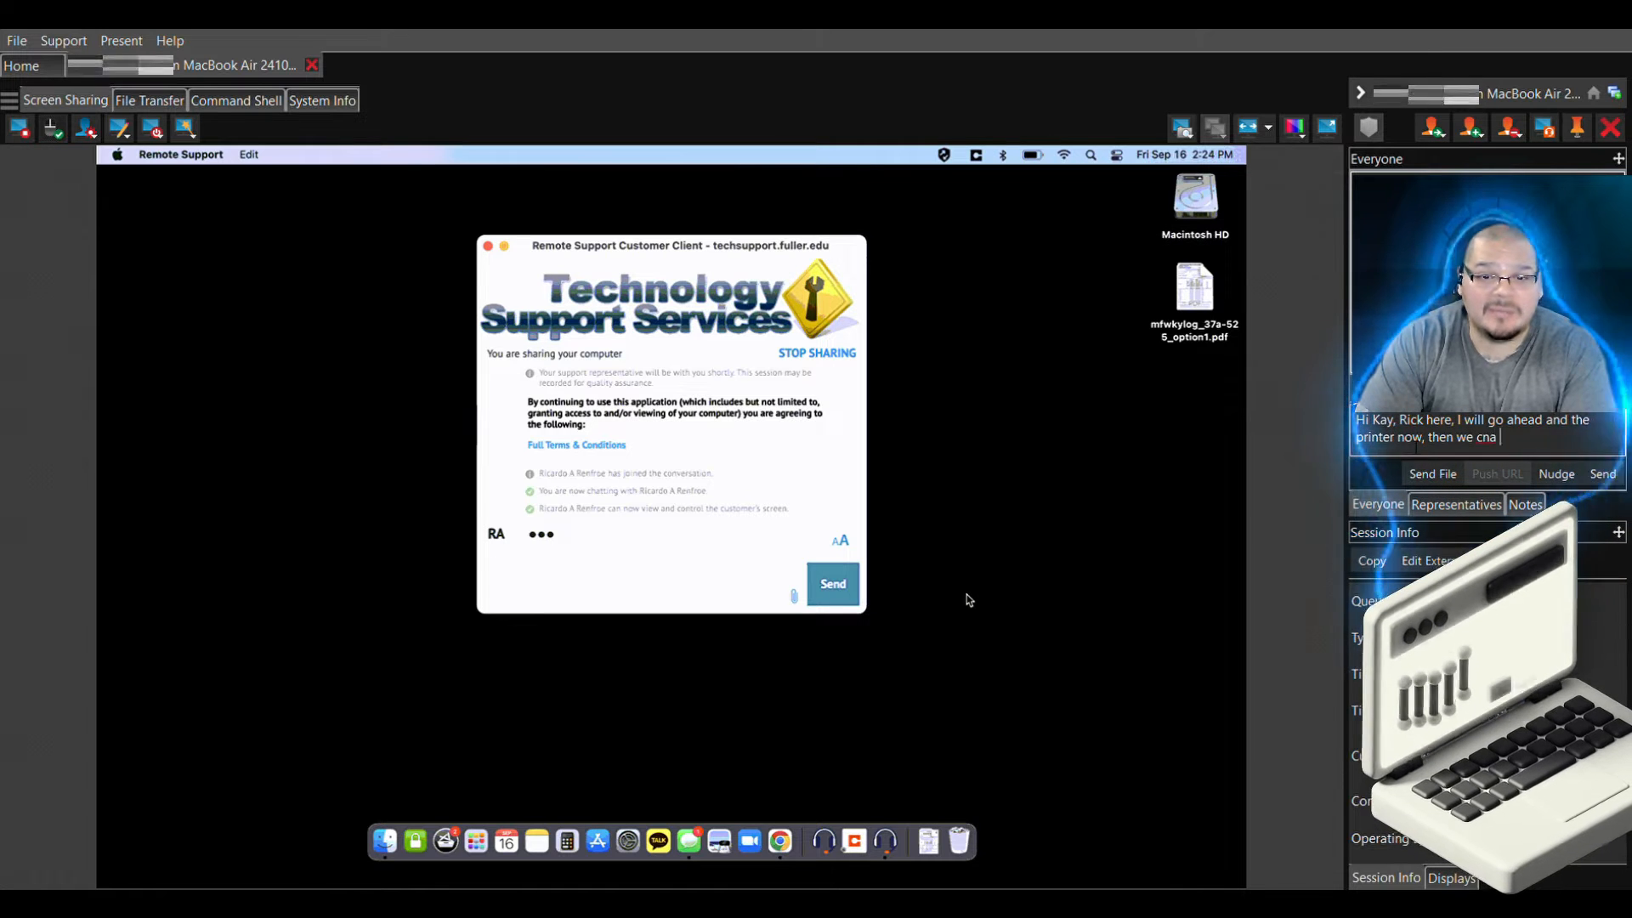
pyautogui.press('BackSpace')
pyautogui.write('an d')
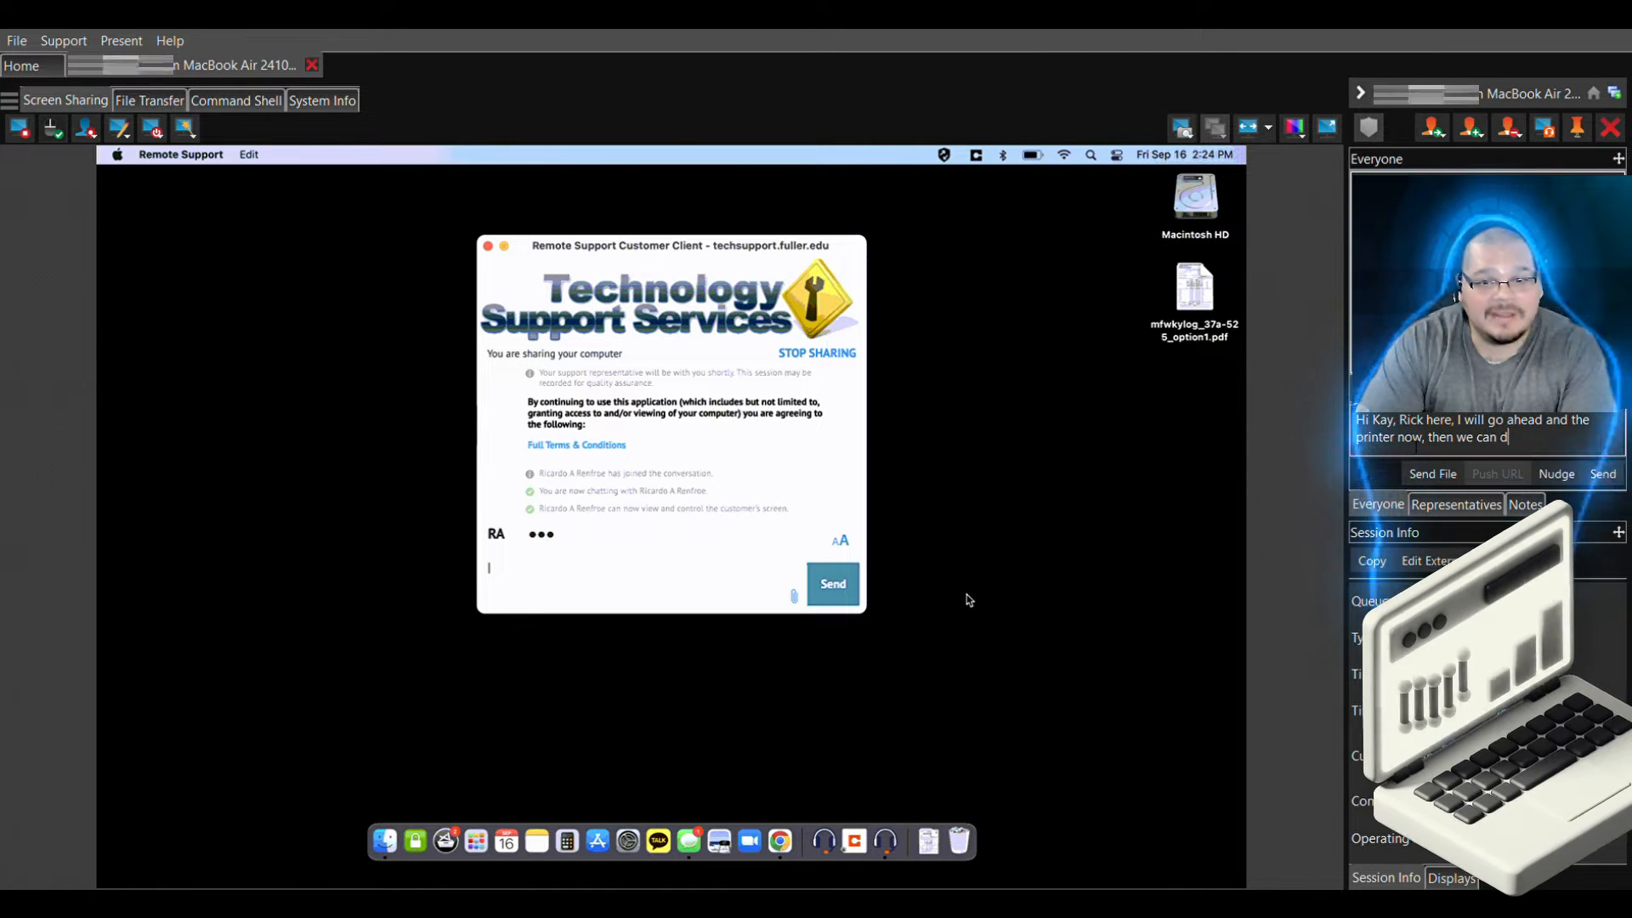
pyautogui.write(' a o a test print.')
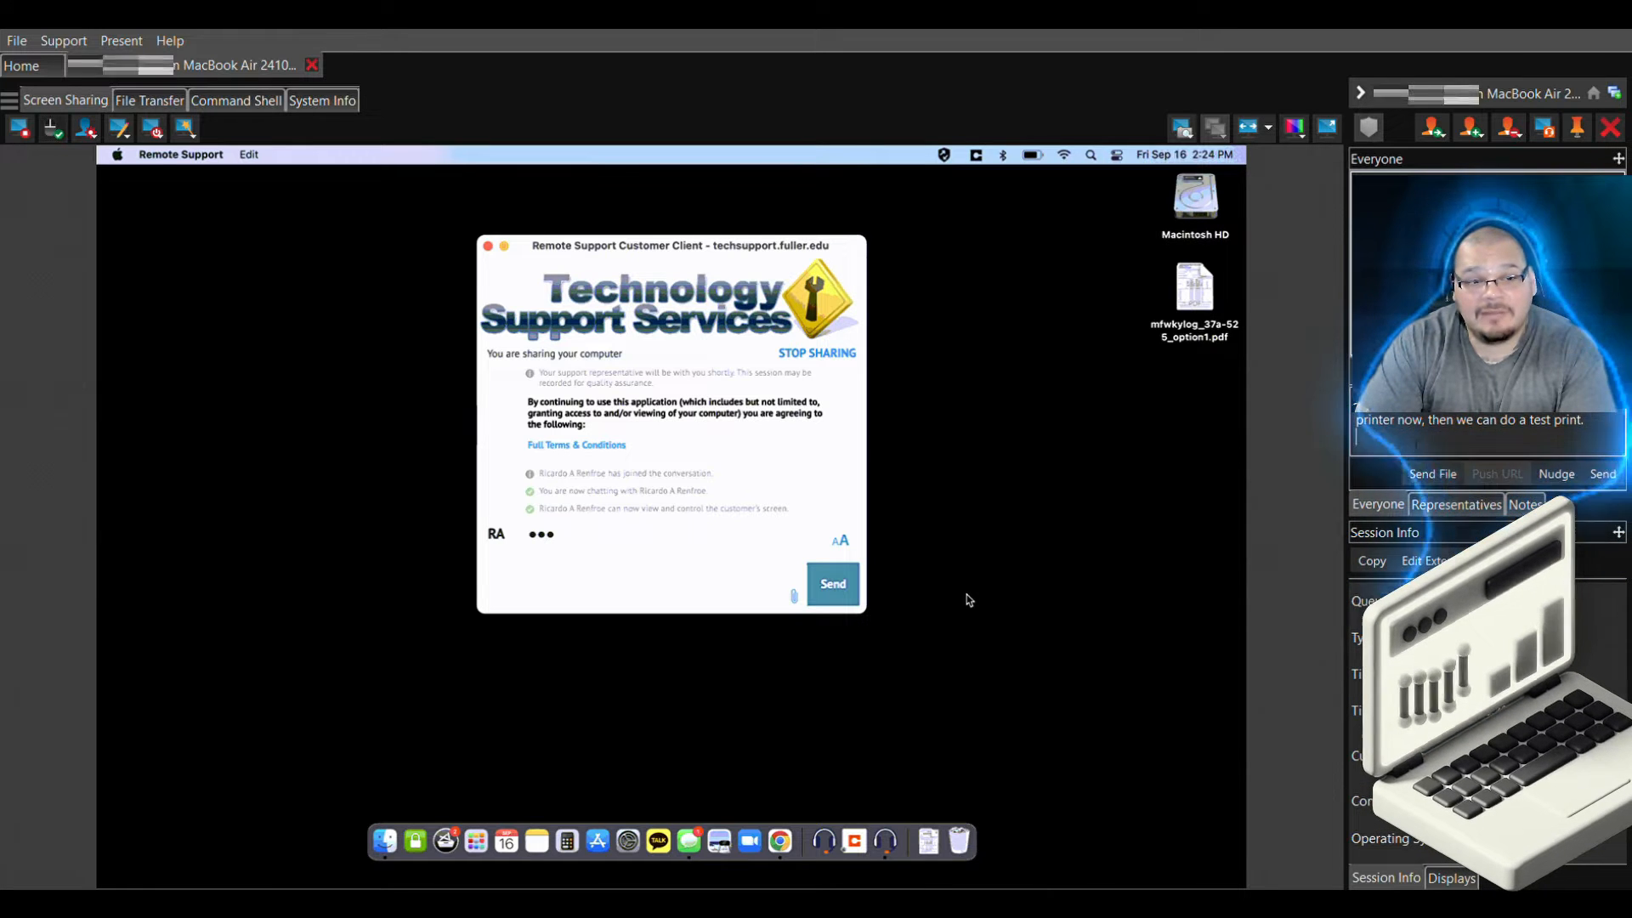
pyautogui.press('Return')
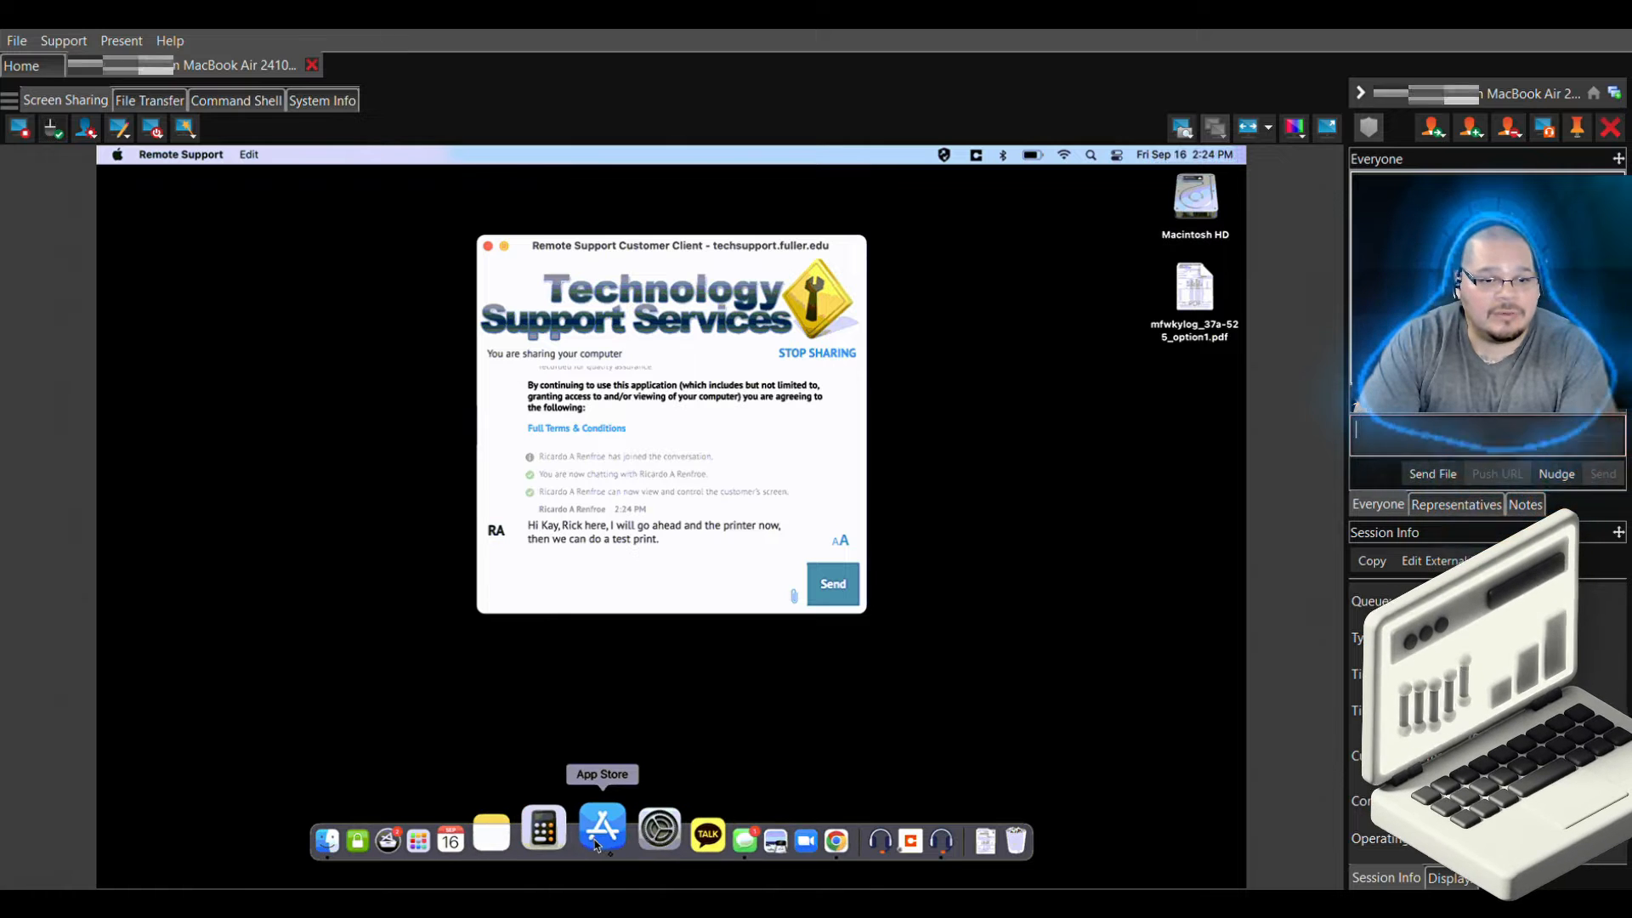
# Open Printers & Scanners in System Preferences and click its lock to unlock it
pyautogui.click(619, 842)
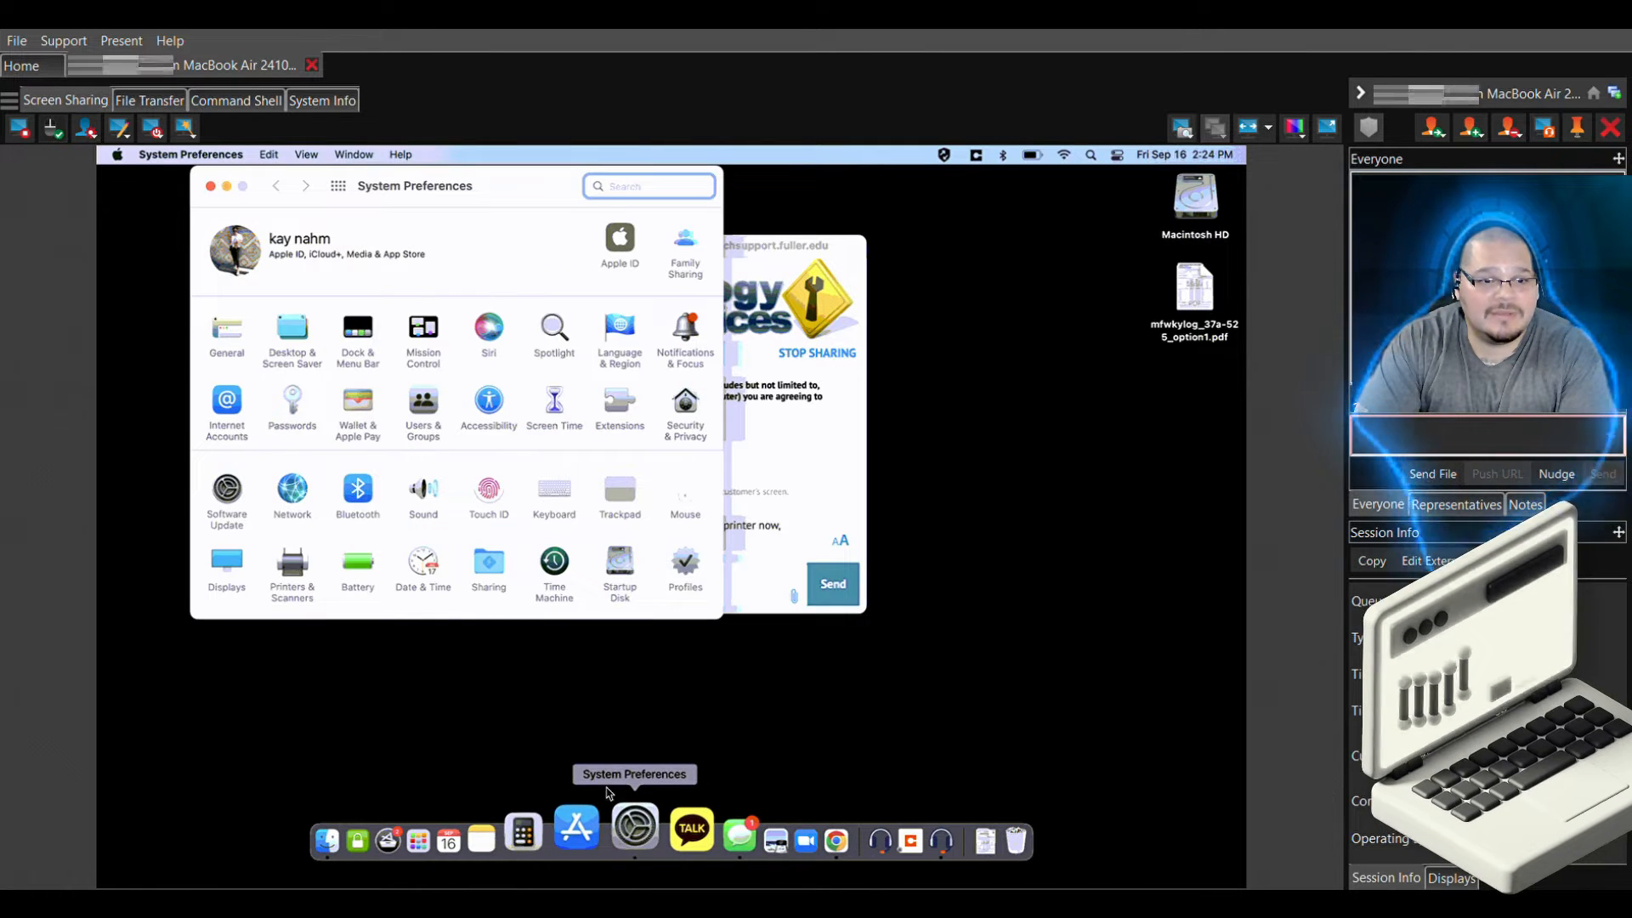
pyautogui.click(293, 568)
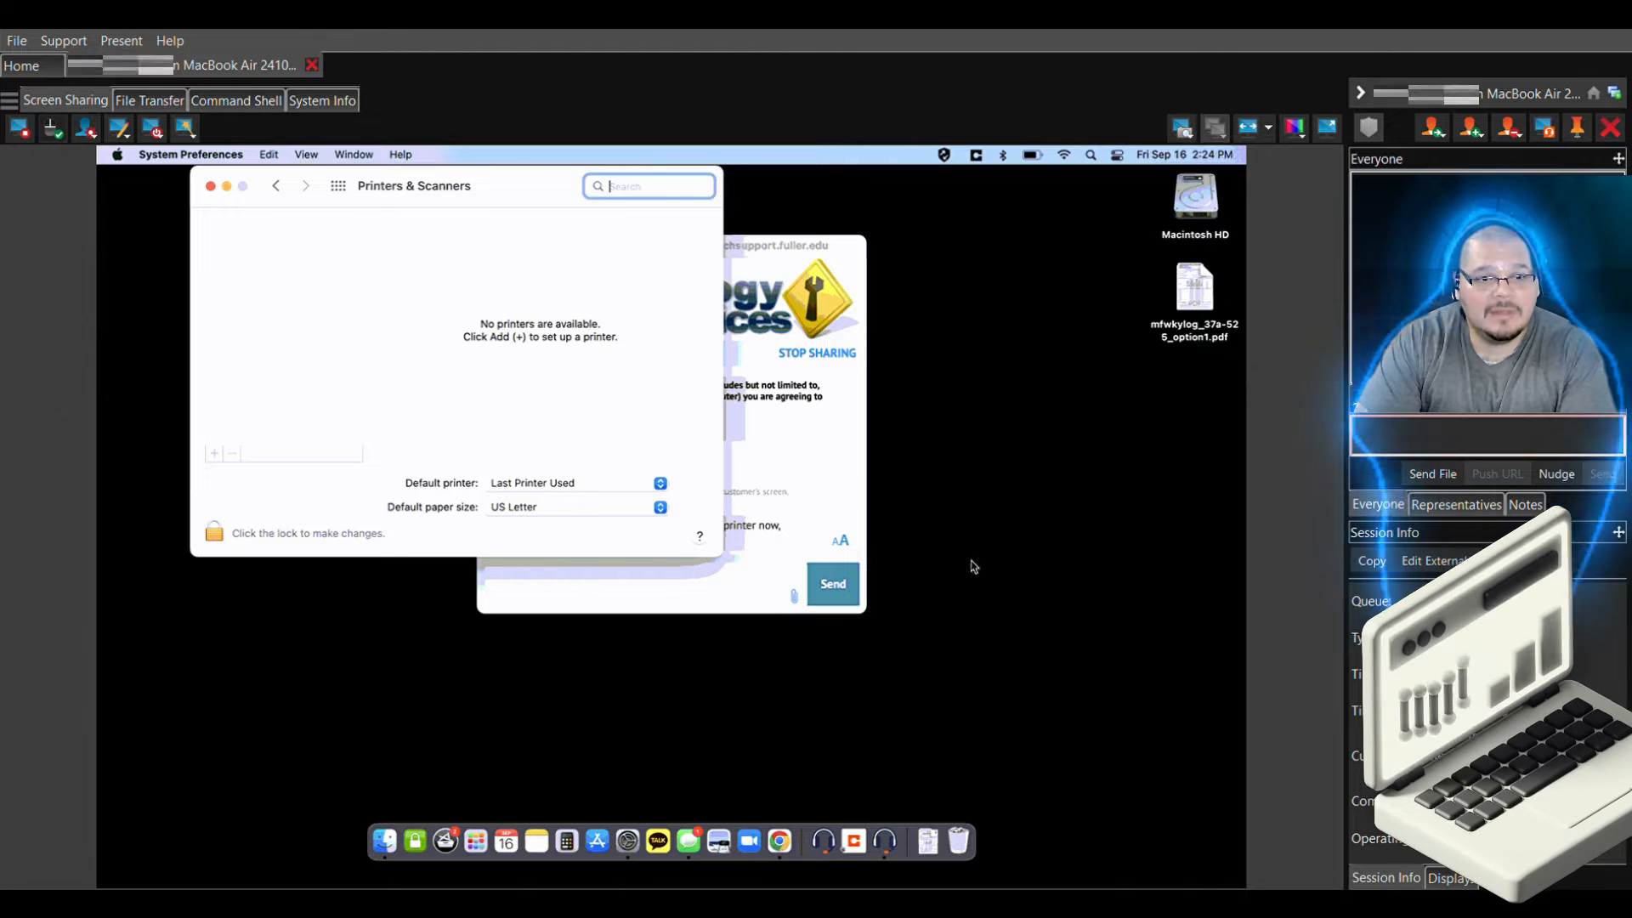
pyautogui.click(214, 535)
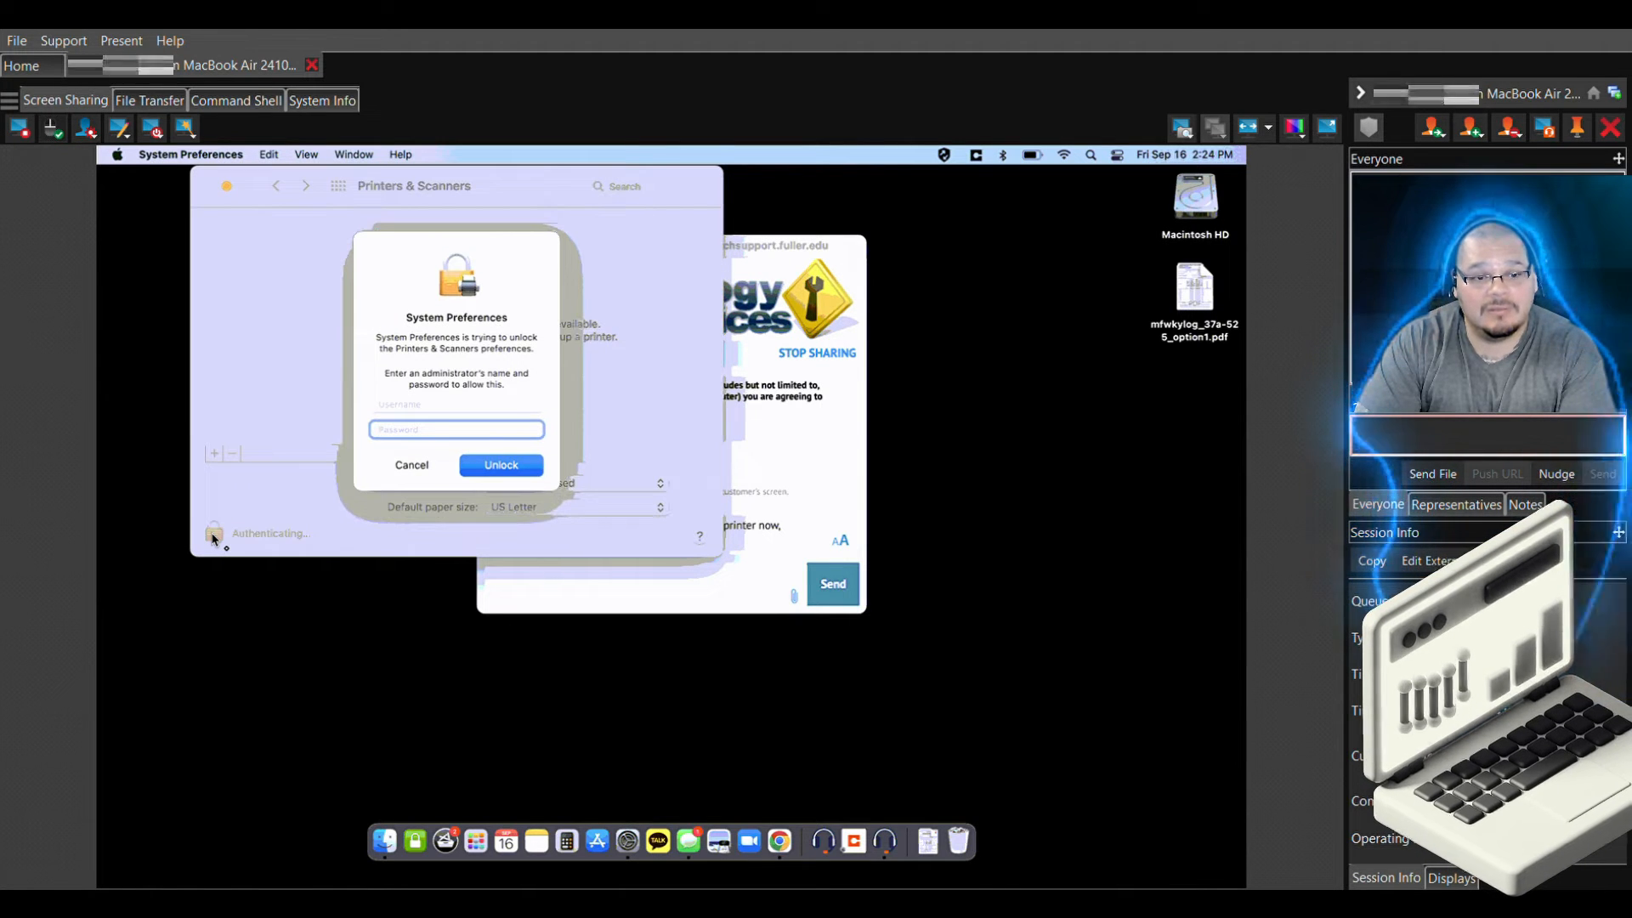
# Enter the administrator username and password to unlock the settings, re-entering the password once
pyautogui.click(409, 405)
pyautogui.write('helpd')
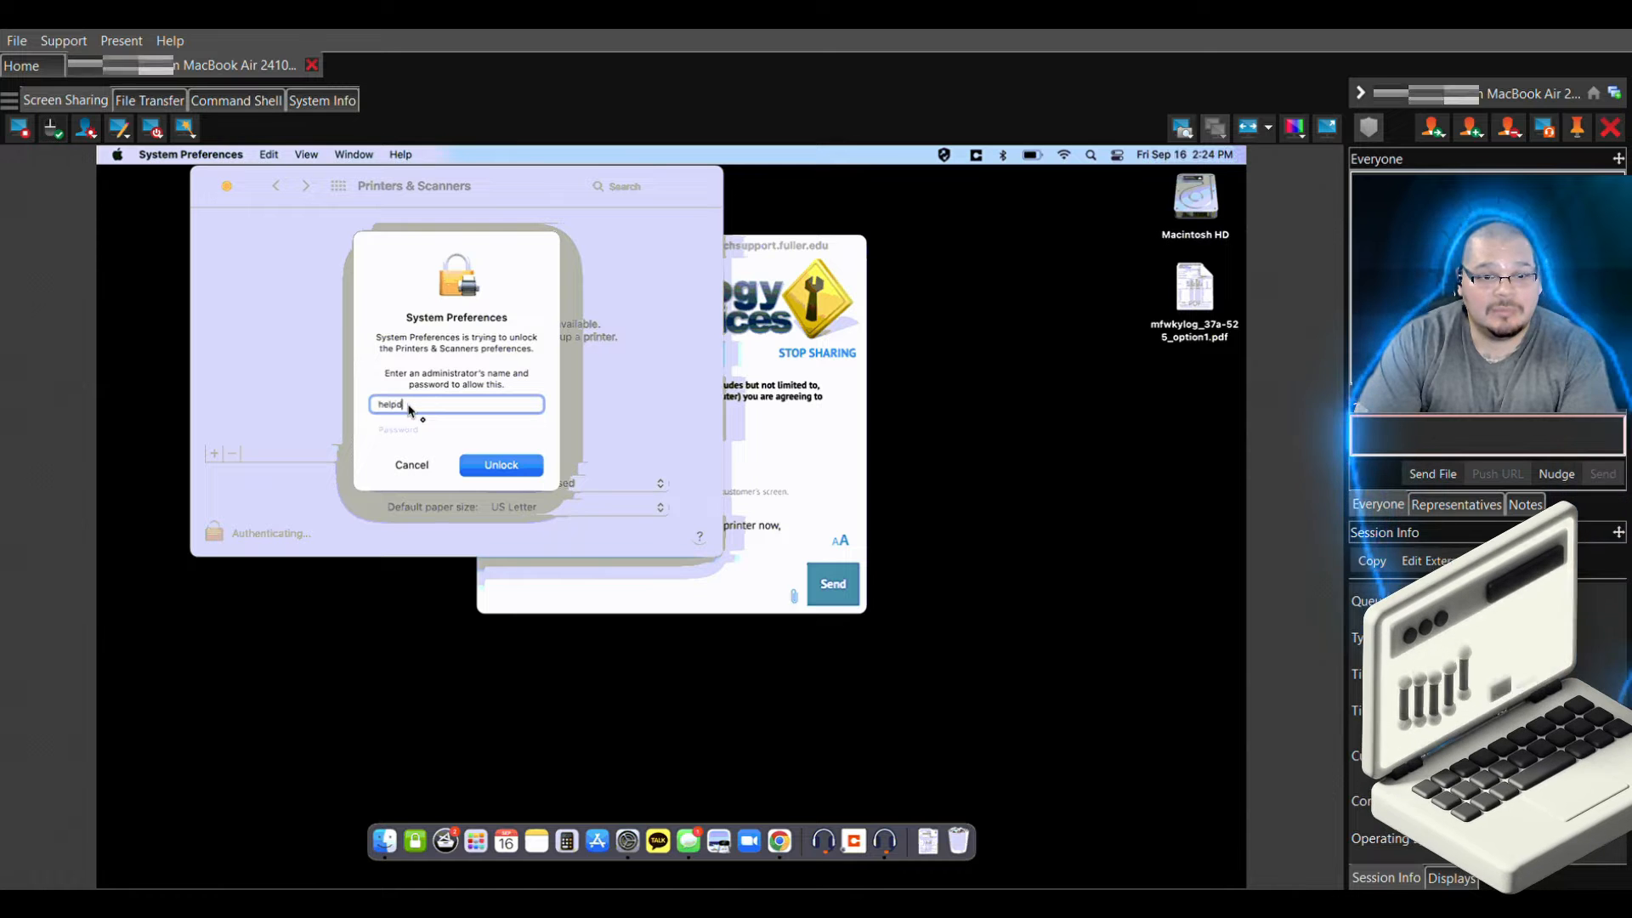
pyautogui.write('esk')
pyautogui.press('Tab')
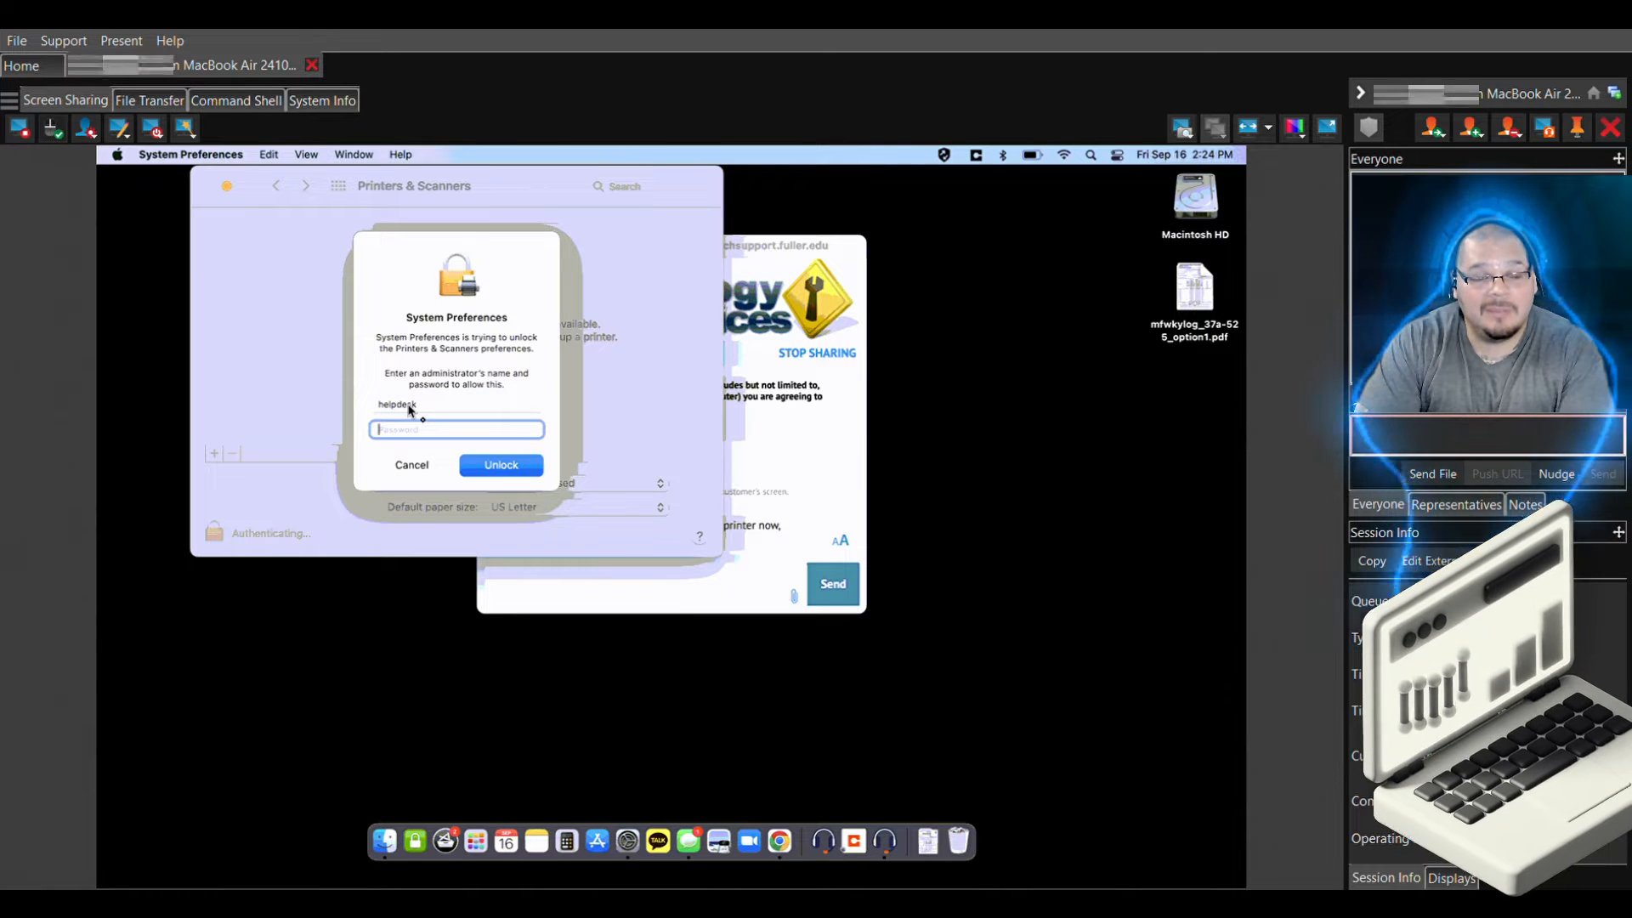
pyautogui.write('••')
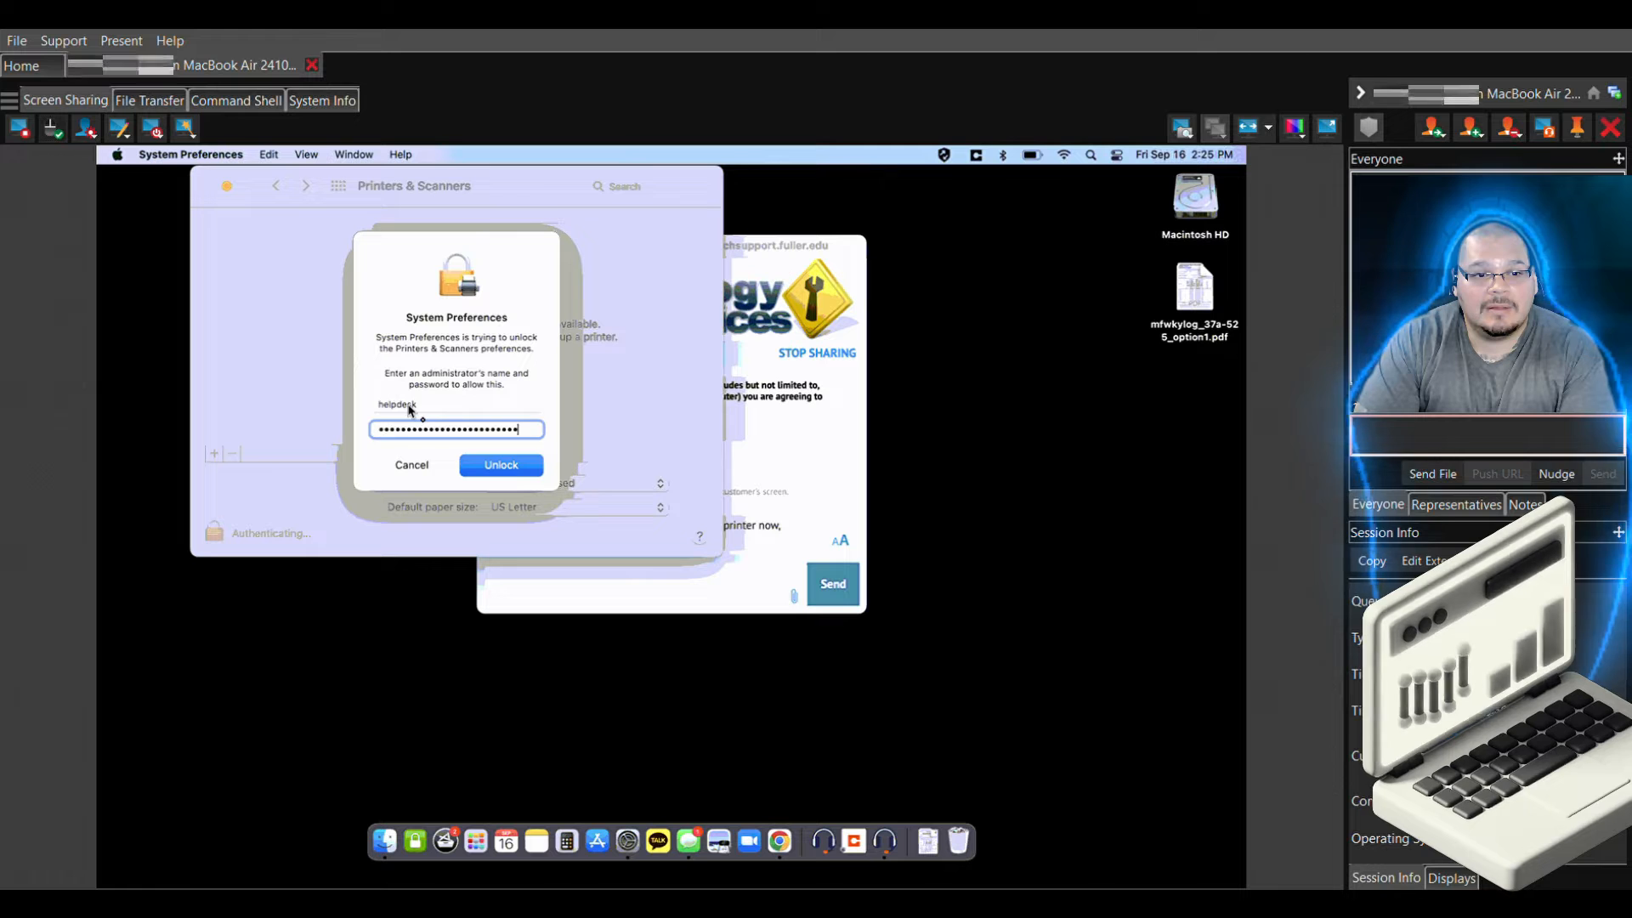
pyautogui.press('Return')
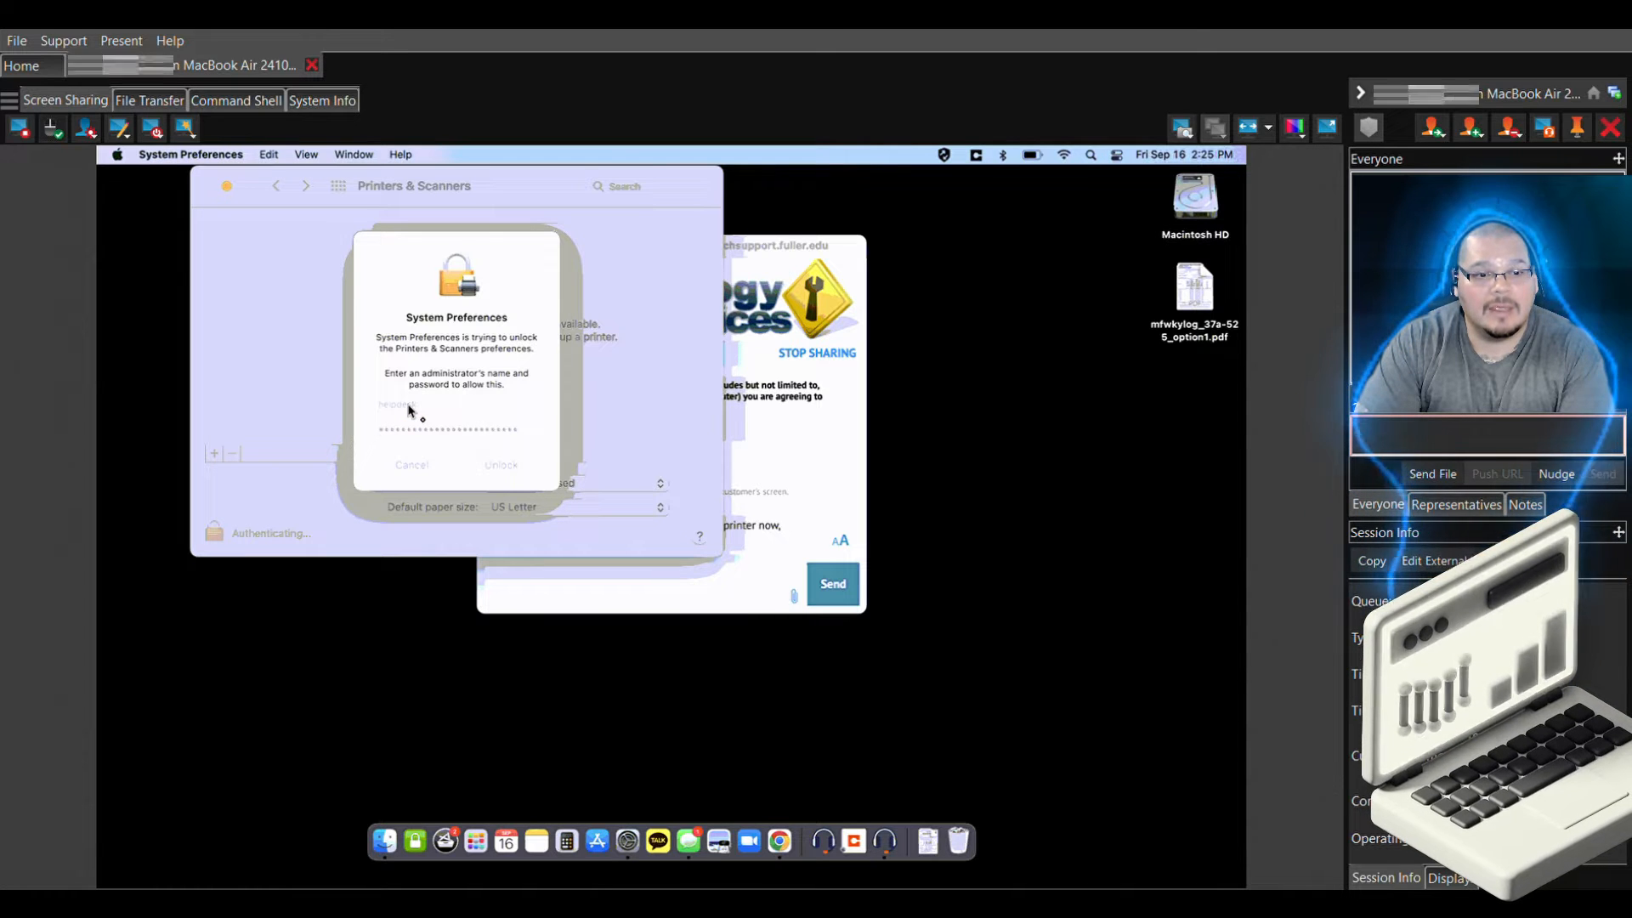
pyautogui.write('•••')
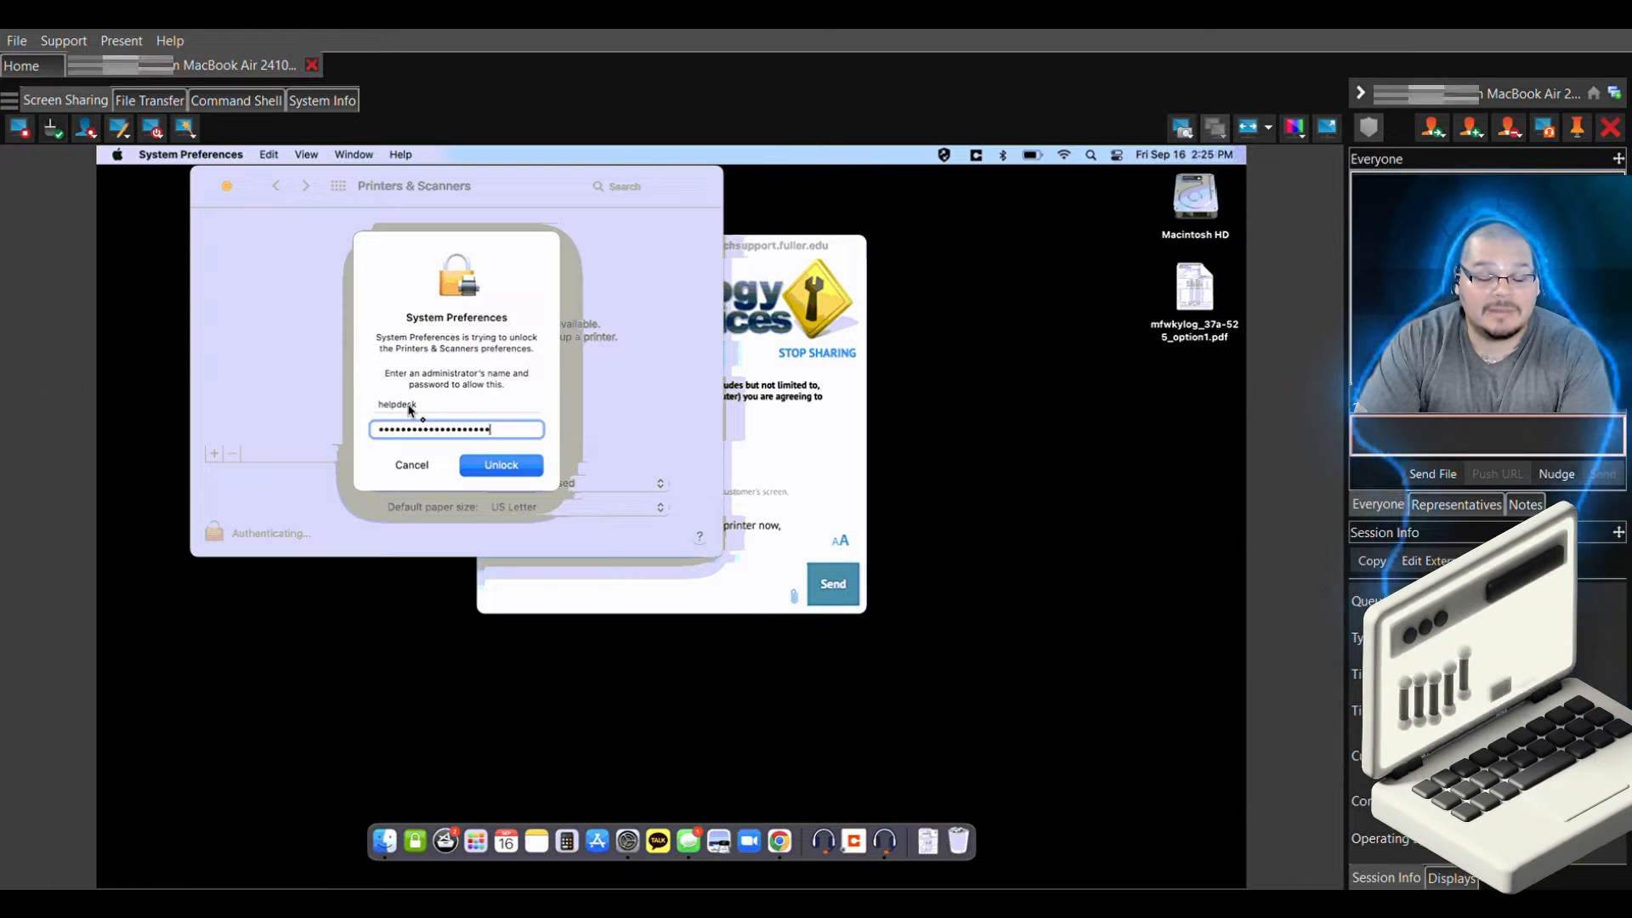
pyautogui.press('Return')
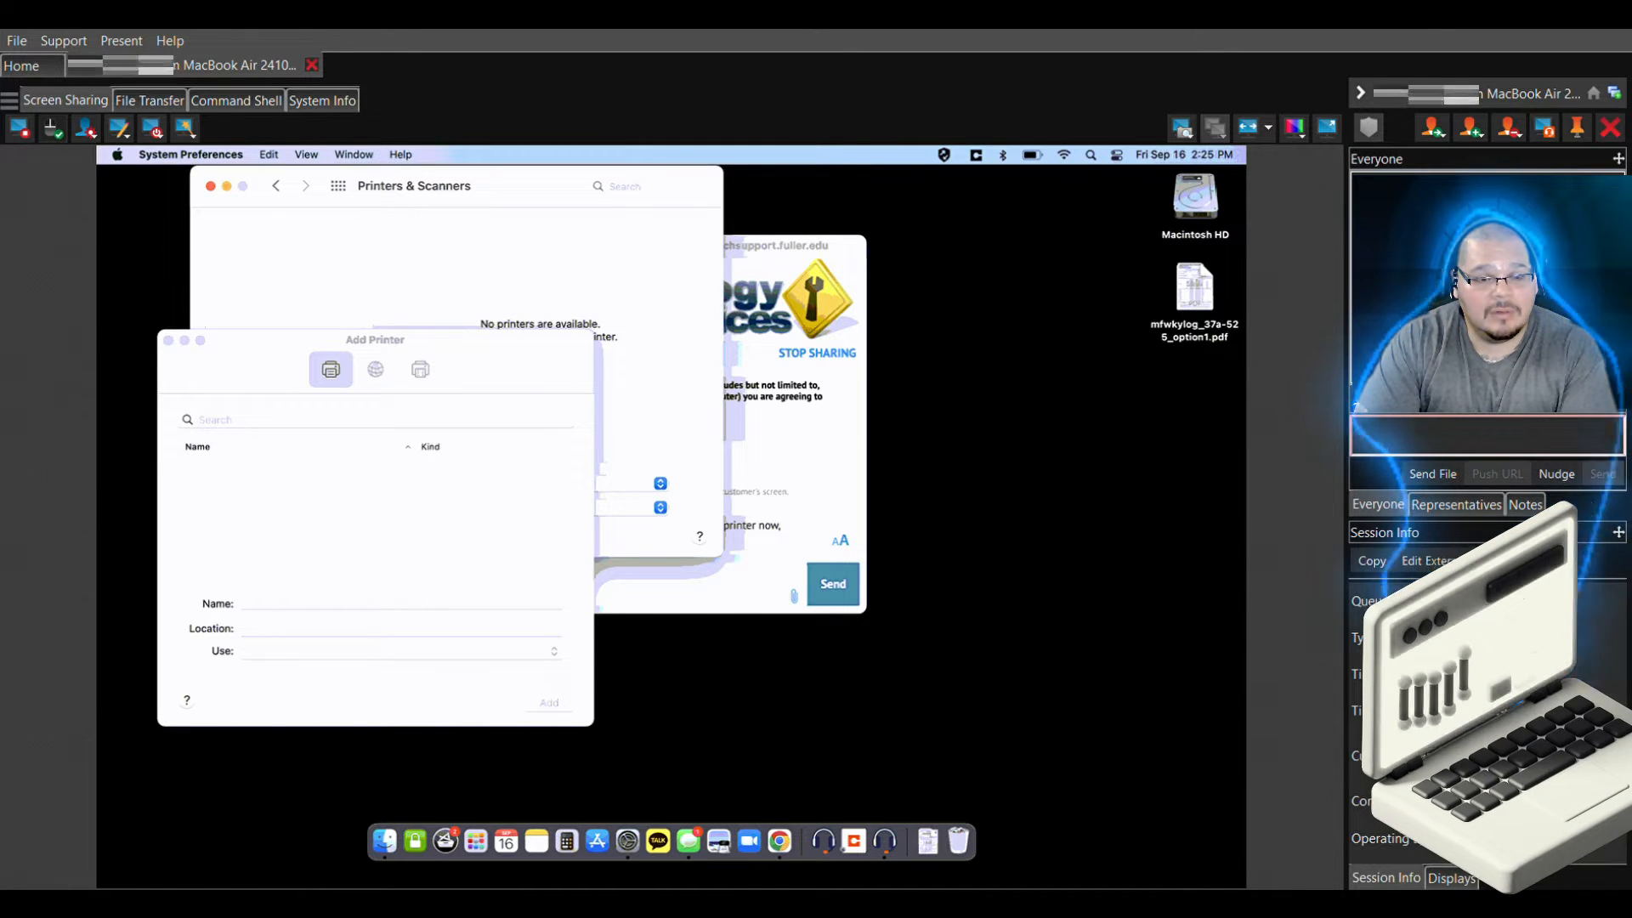
# Add an IP printer using HP Jetdirect - Socket at address printer-sopricoh3.pasadena.fuller.edu
pyautogui.click(376, 369)
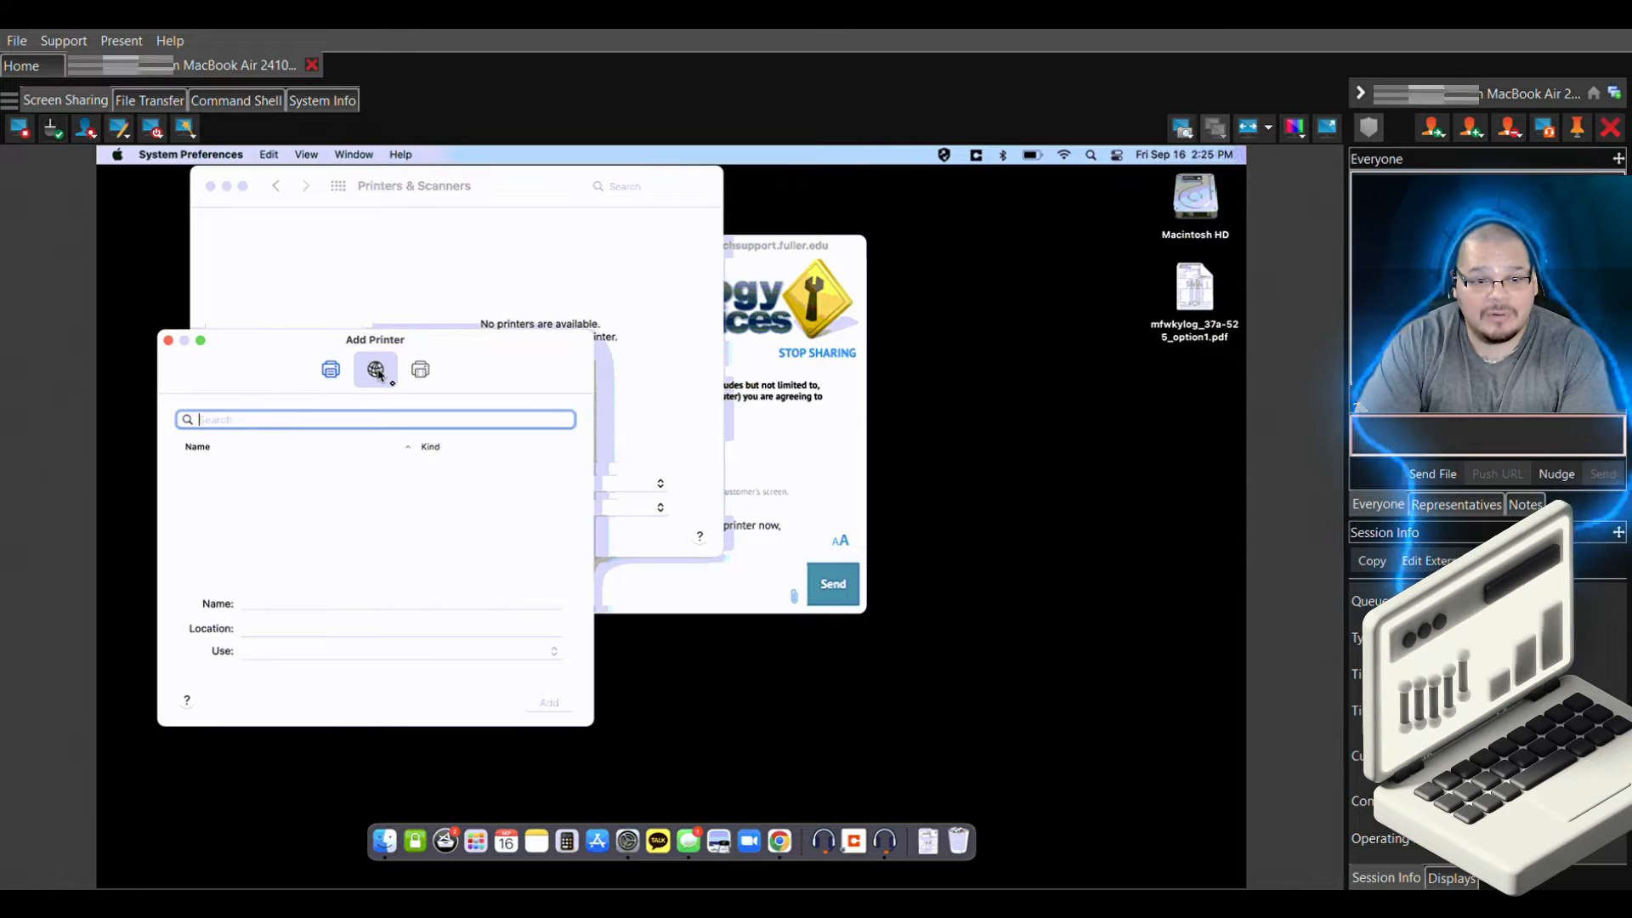
pyautogui.click(337, 464)
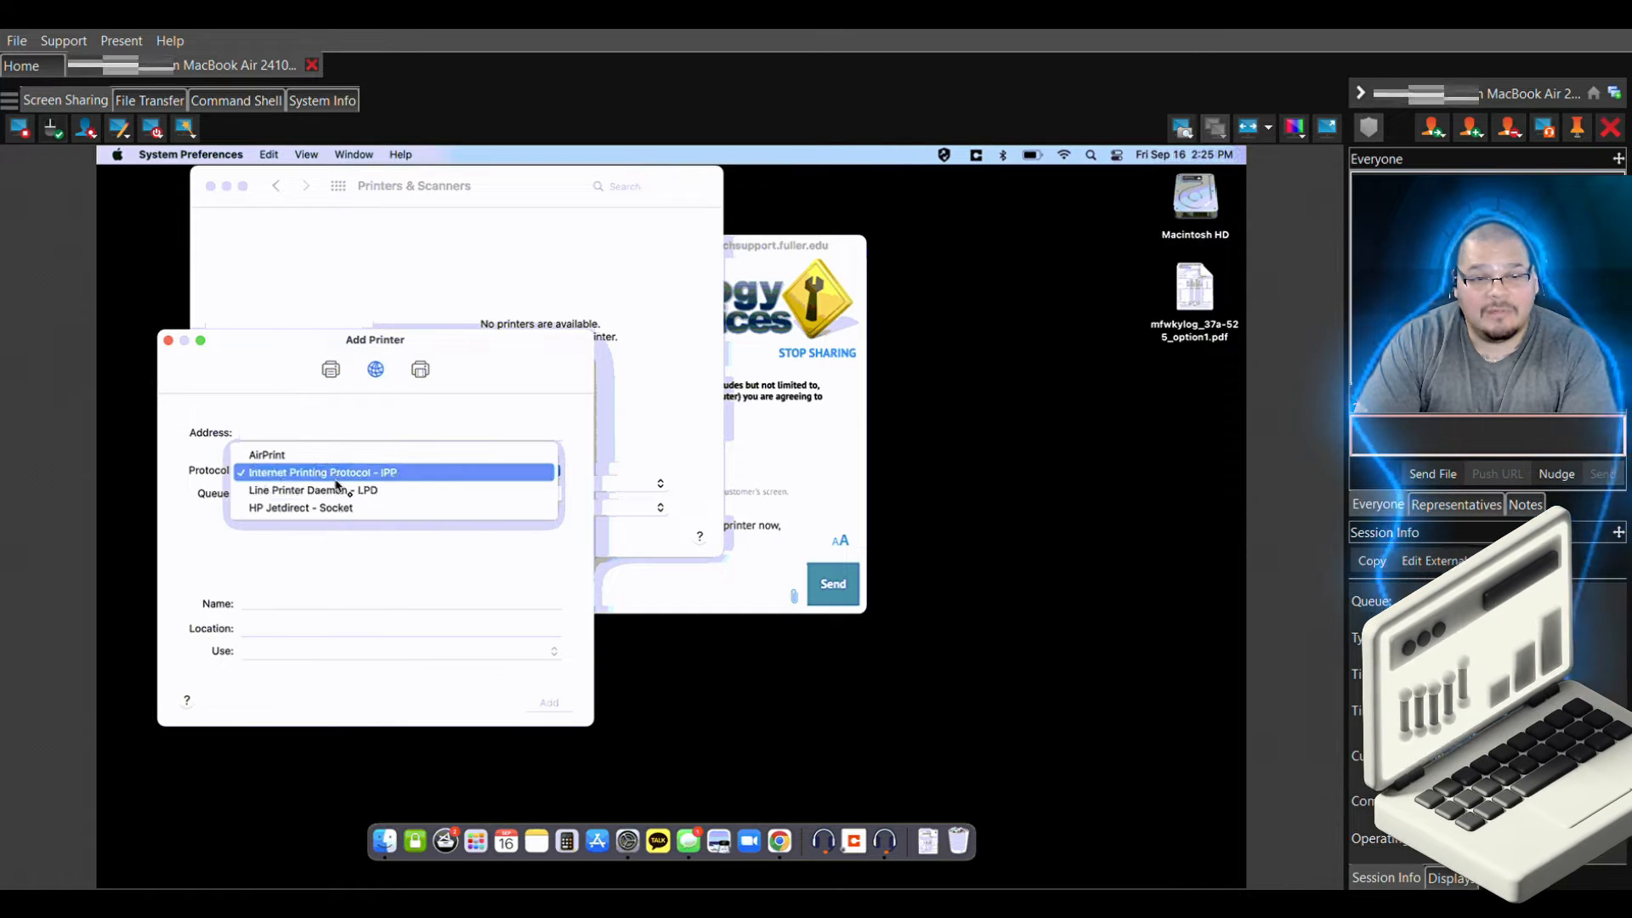
pyautogui.click(335, 508)
pyautogui.click(315, 433)
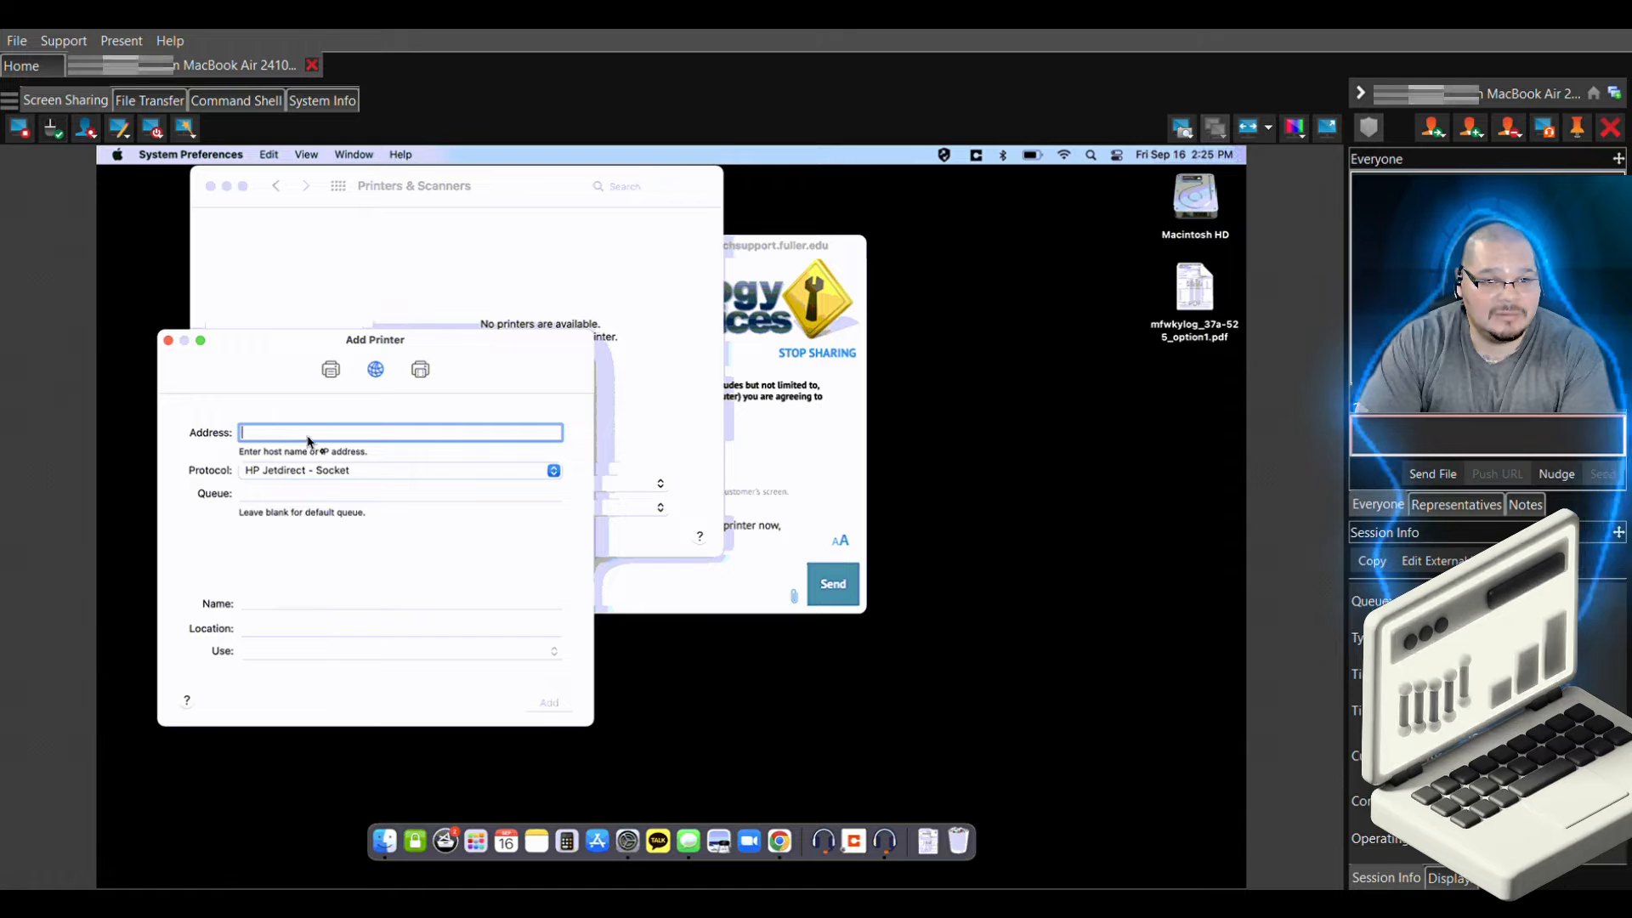
pyautogui.rightClick(308, 436)
pyautogui.click(333, 481)
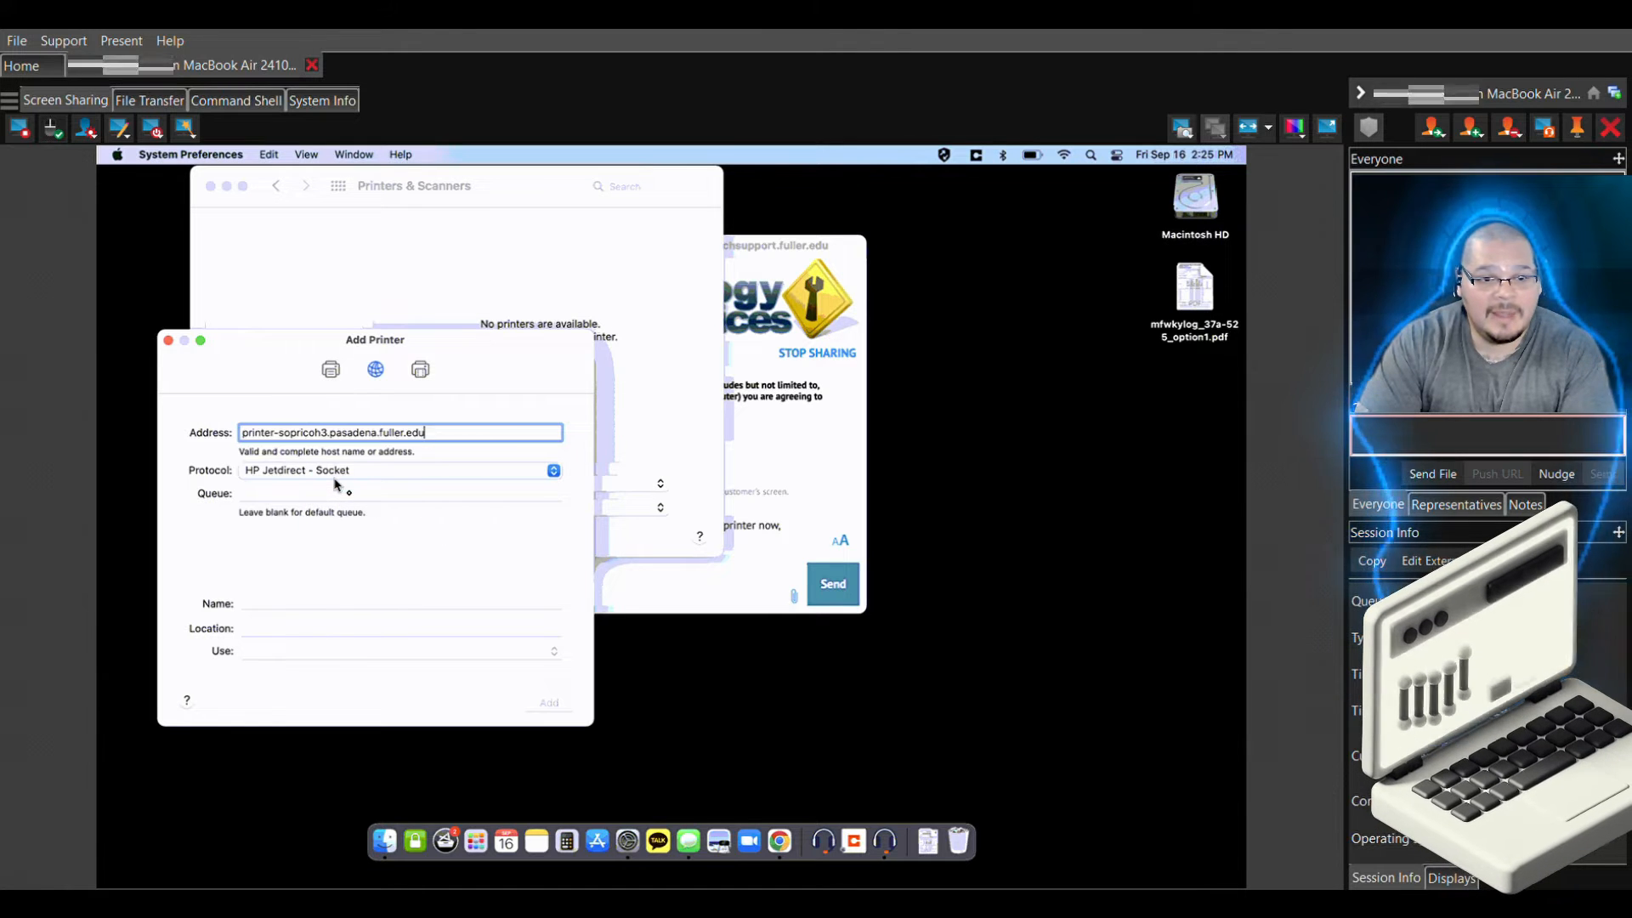
pyautogui.click(346, 601)
pyautogui.press('Tab')
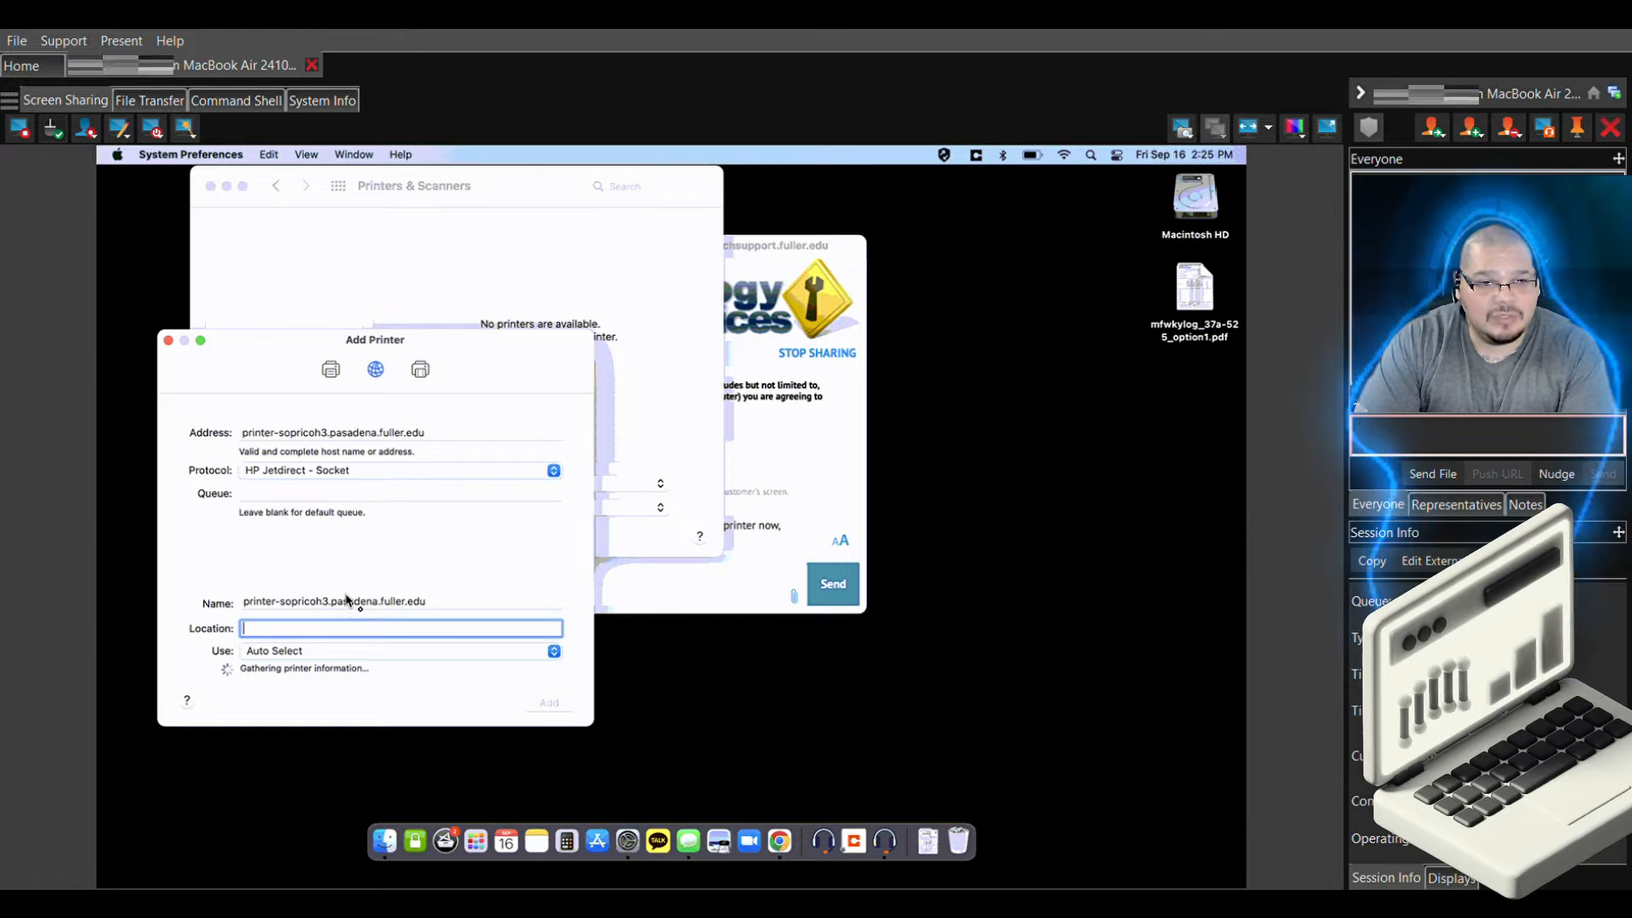
# Choose the Generic PCL Printer driver, add the printer, and accept its setup options
pyautogui.click(555, 646)
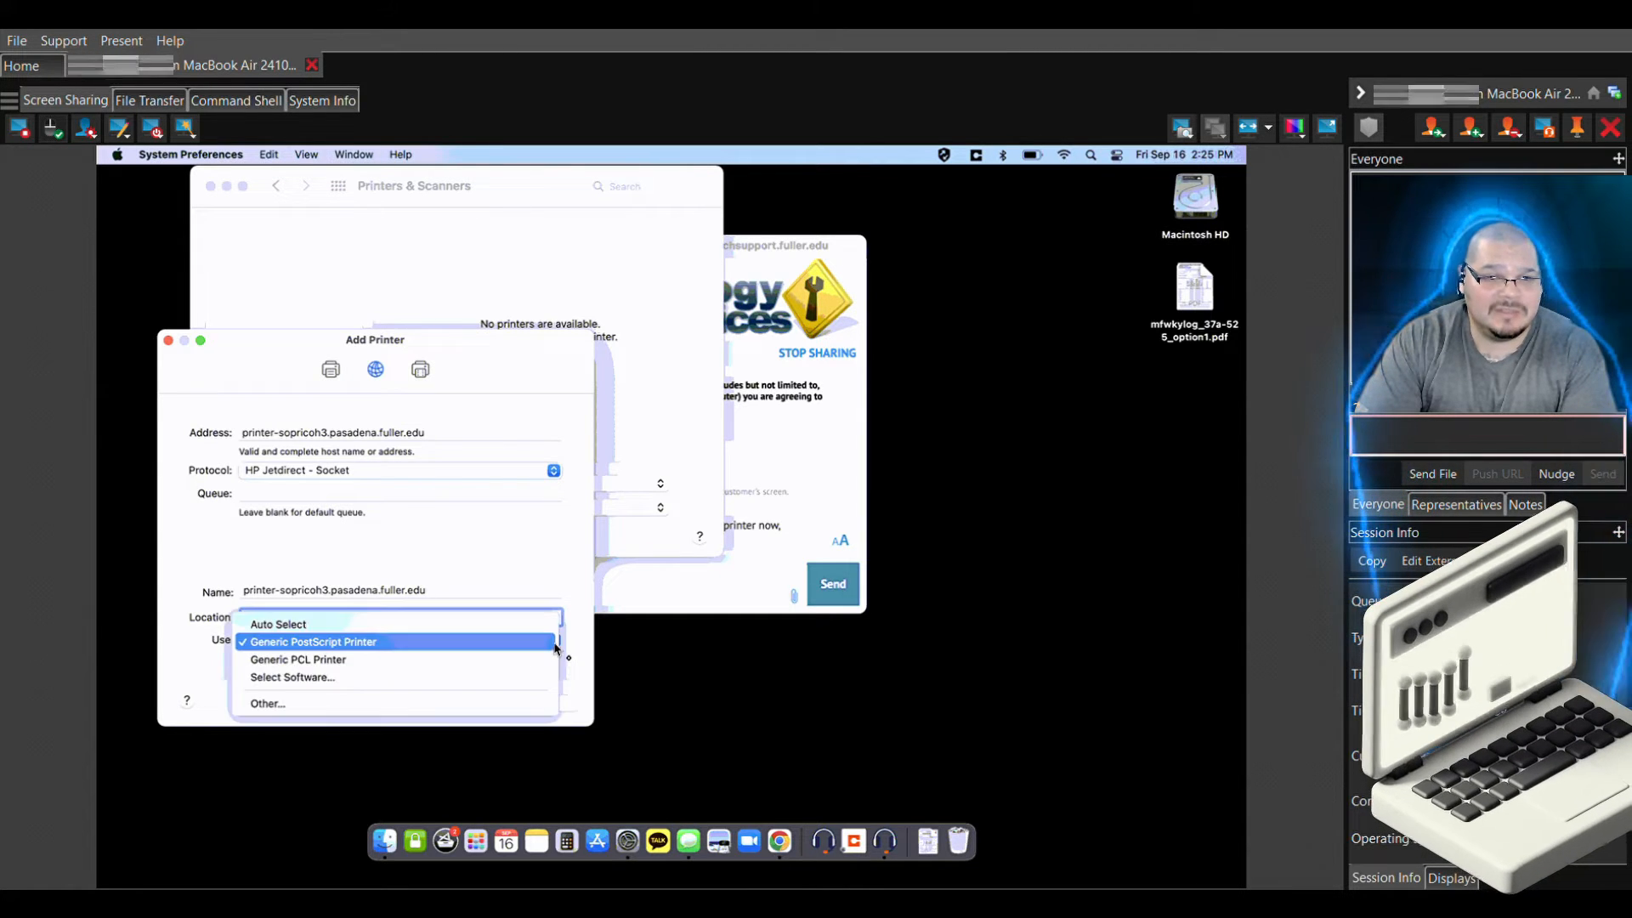
pyautogui.click(544, 662)
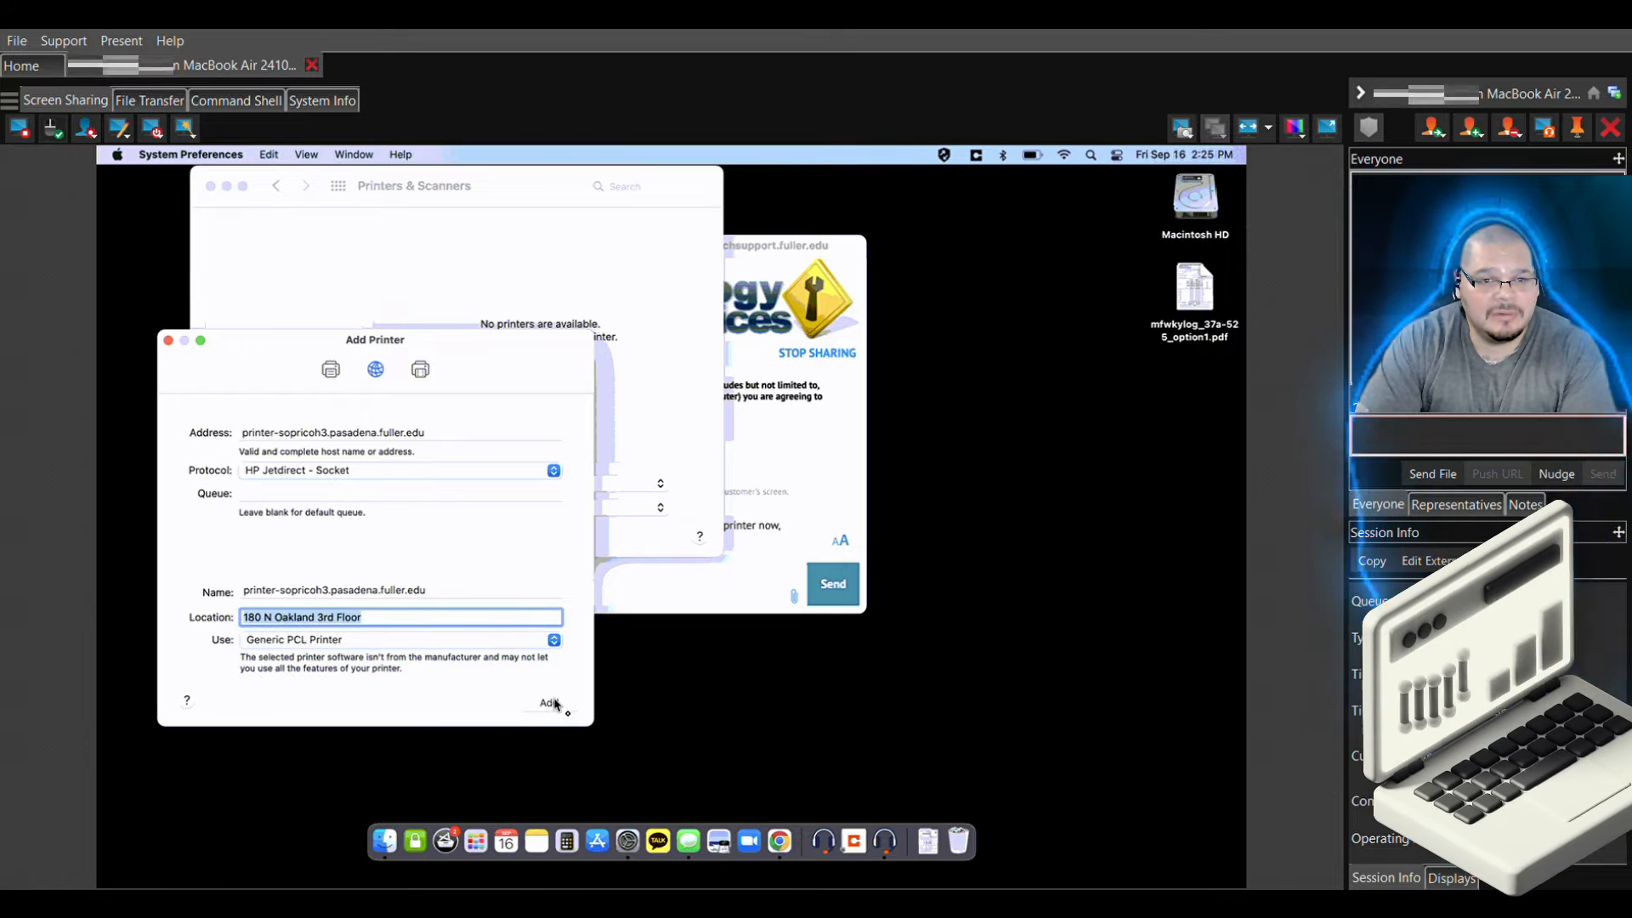
pyautogui.click(552, 704)
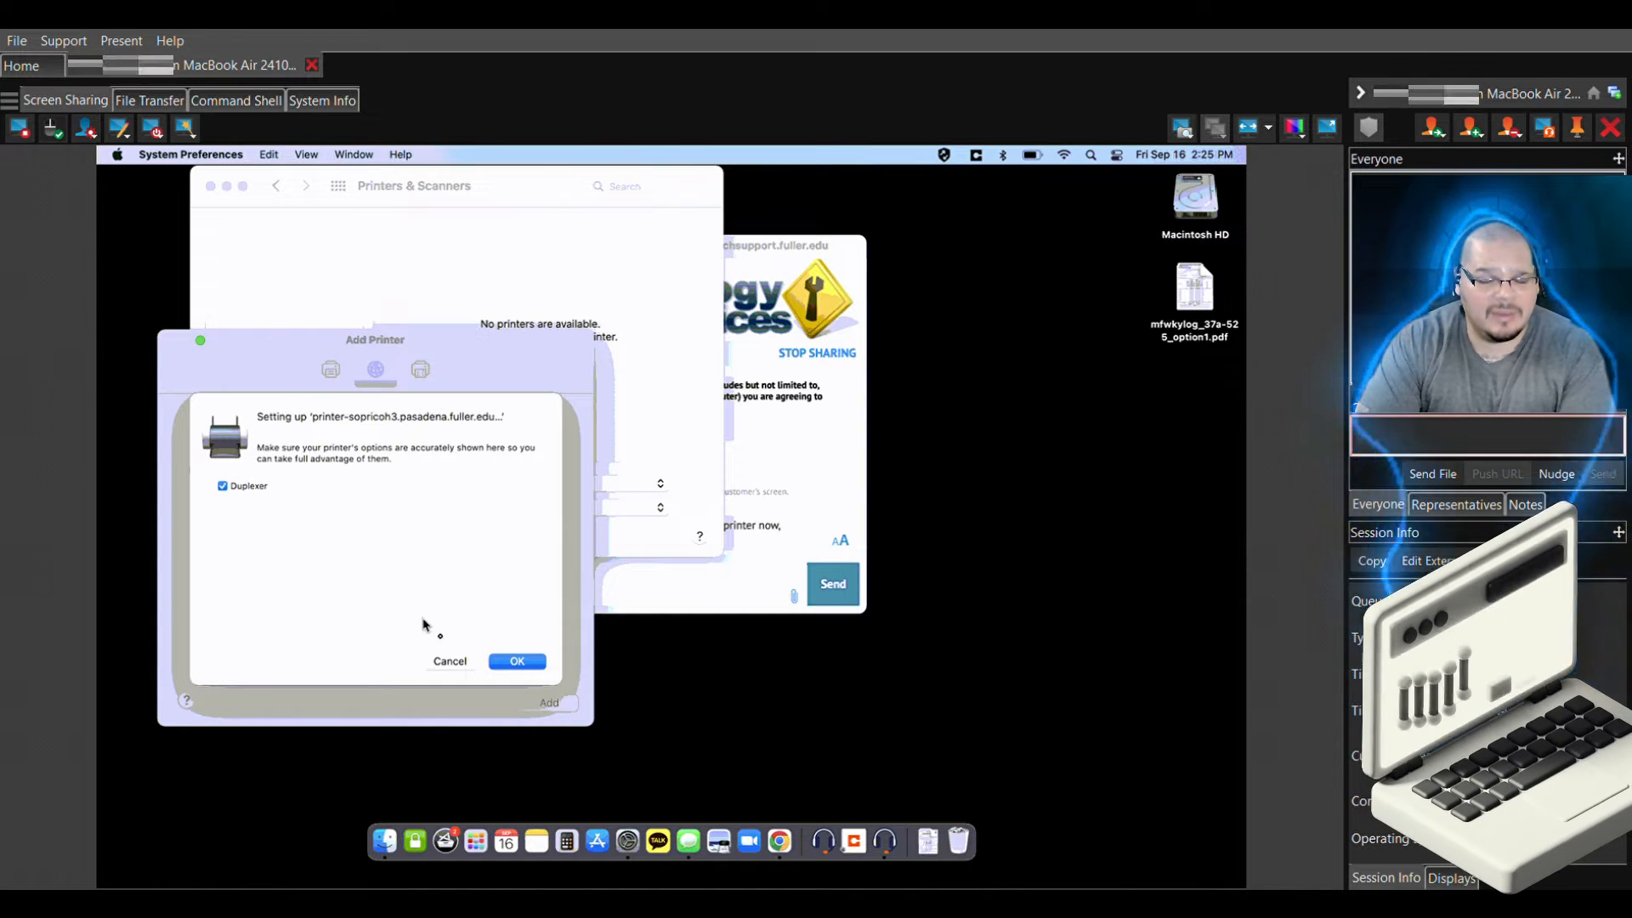
pyautogui.click(503, 665)
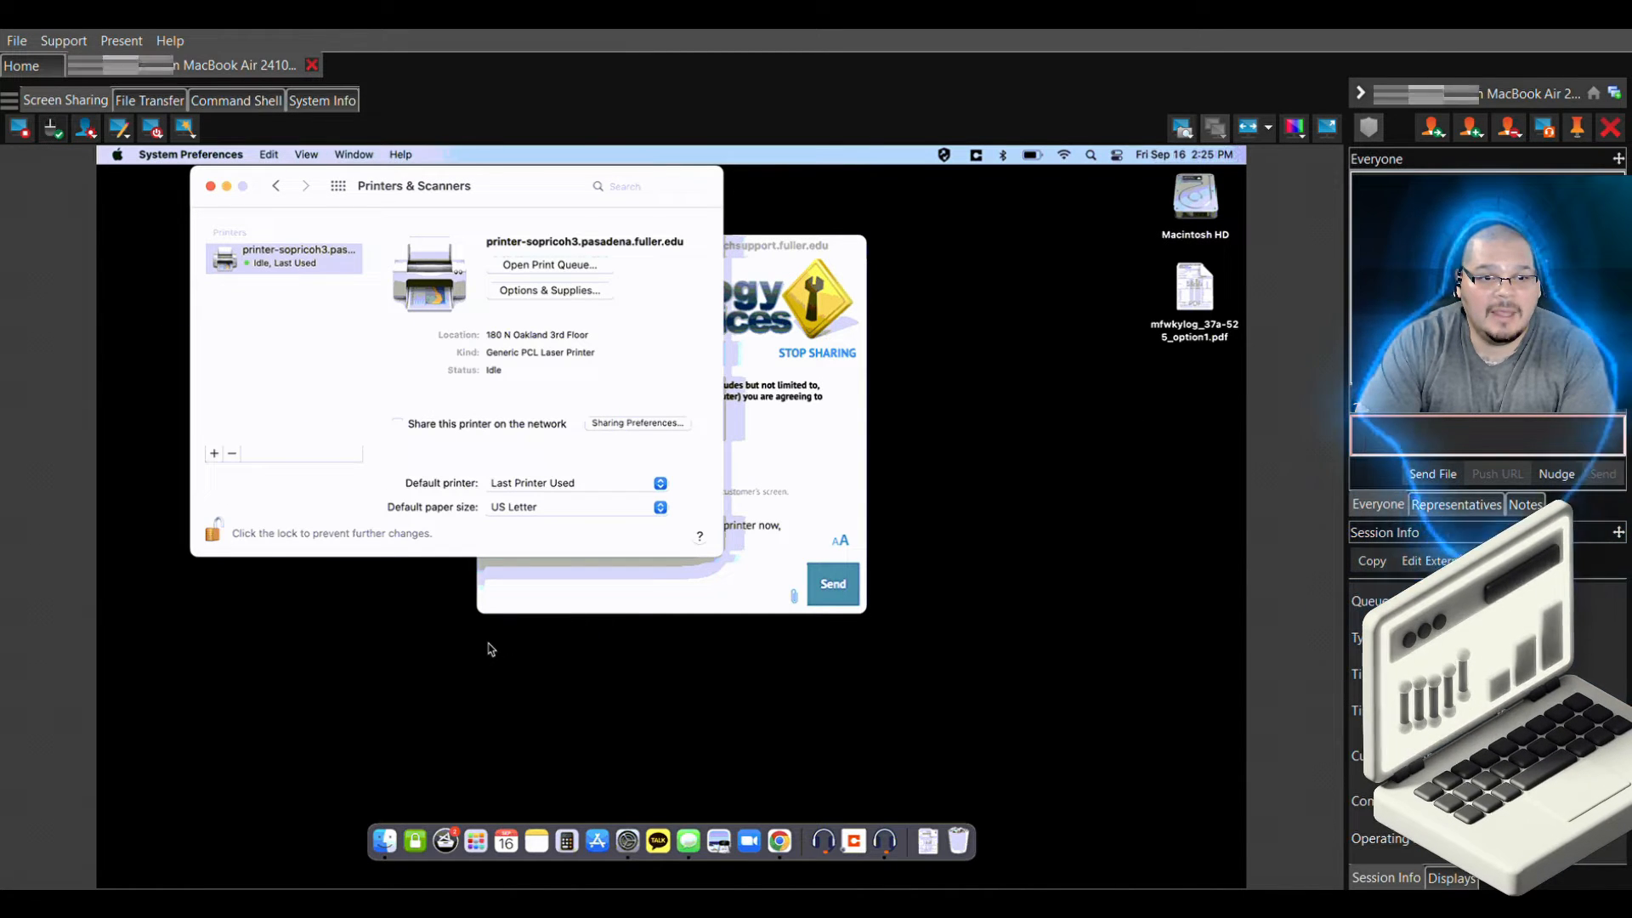
# Lock the Printers & Scanners settings and launch Notes from the Dock
pyautogui.click(214, 536)
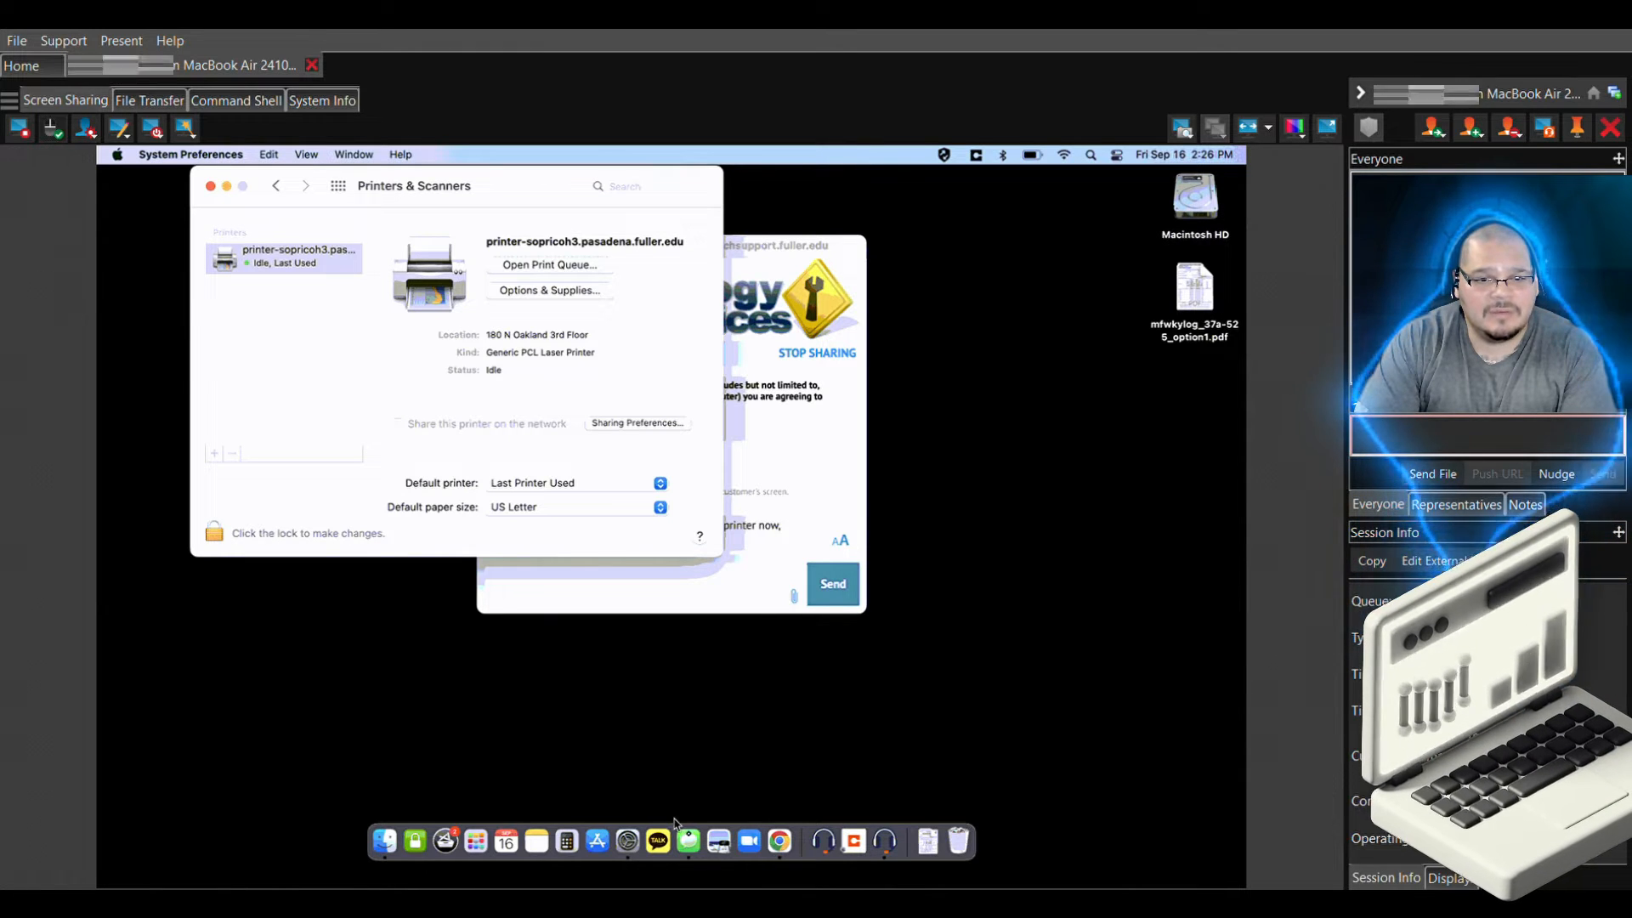
pyautogui.rightClick(530, 817)
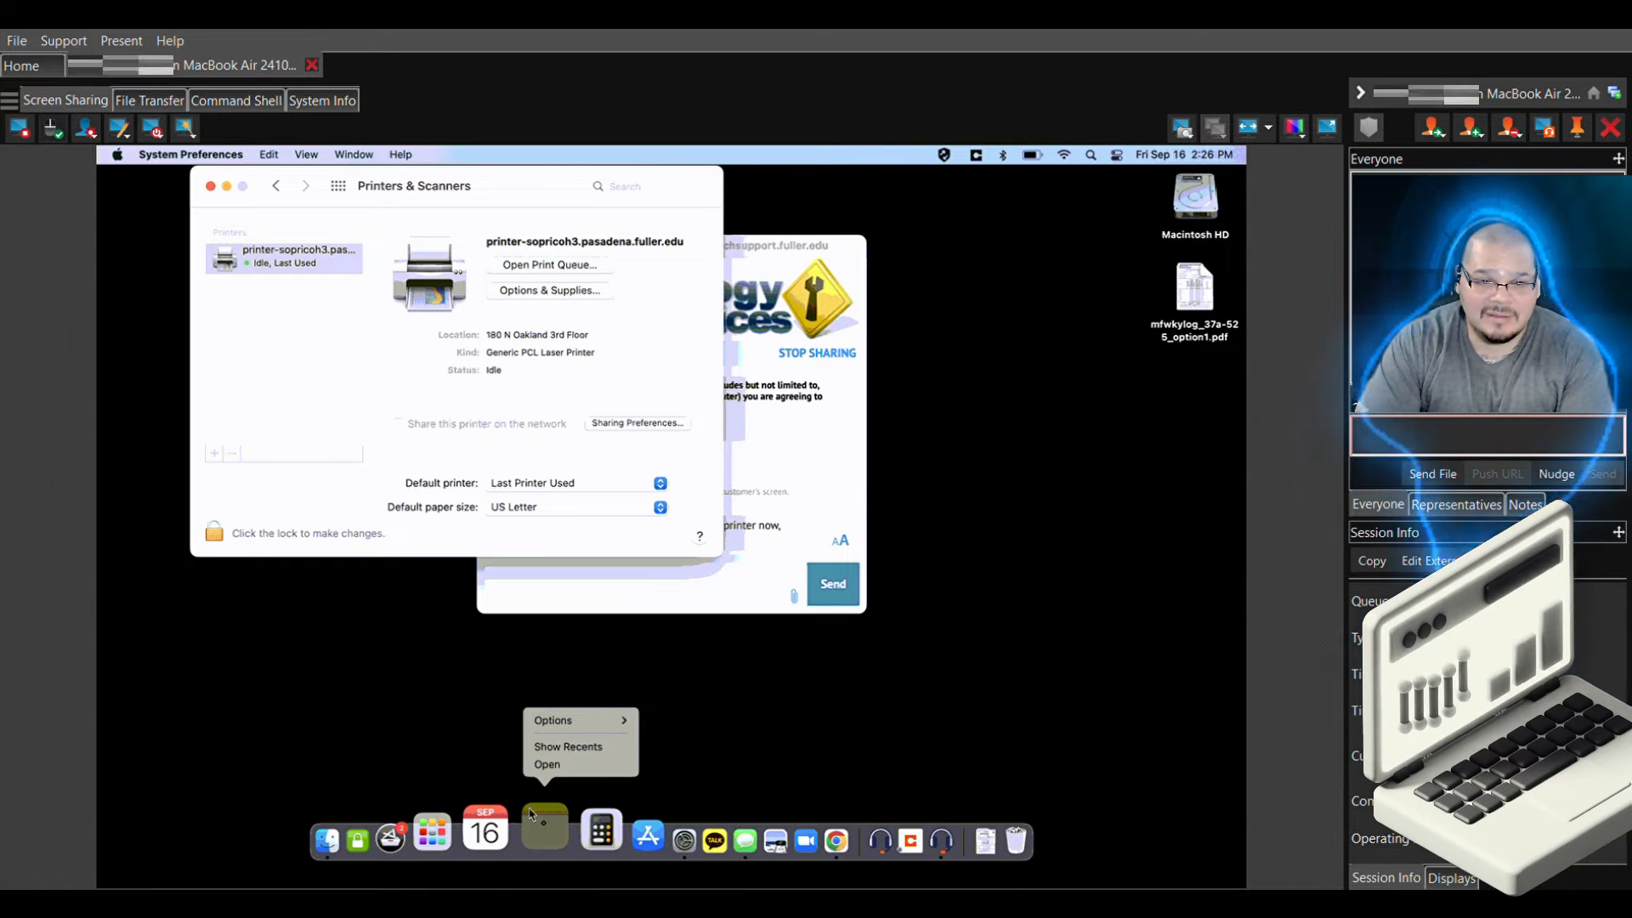
pyautogui.click(547, 765)
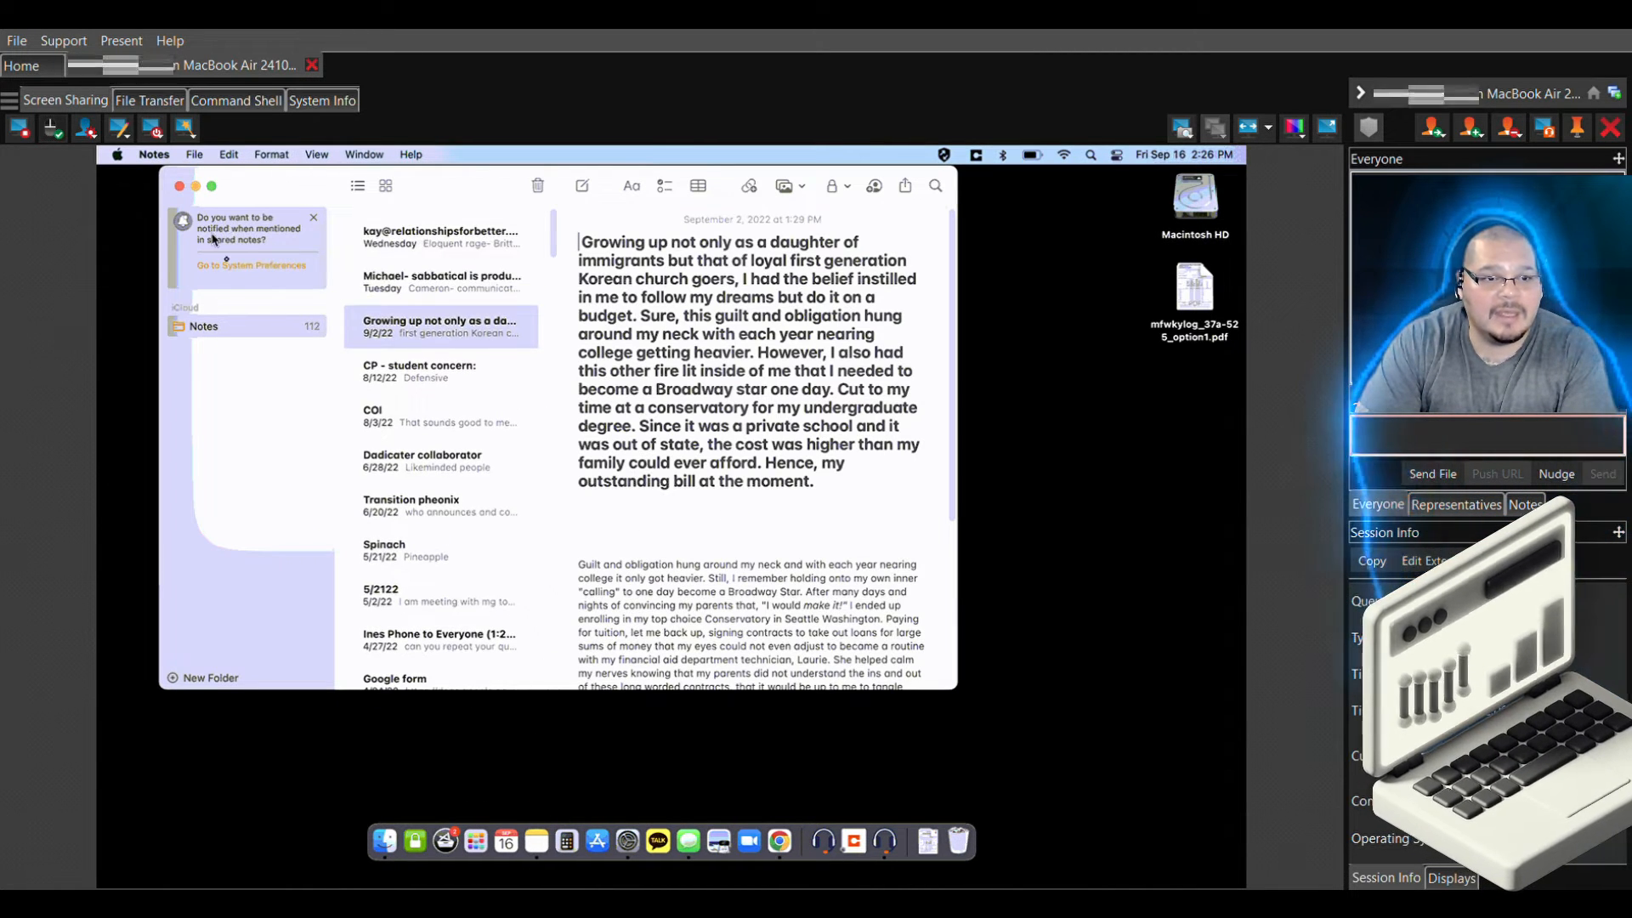
pyautogui.rightClick(230, 334)
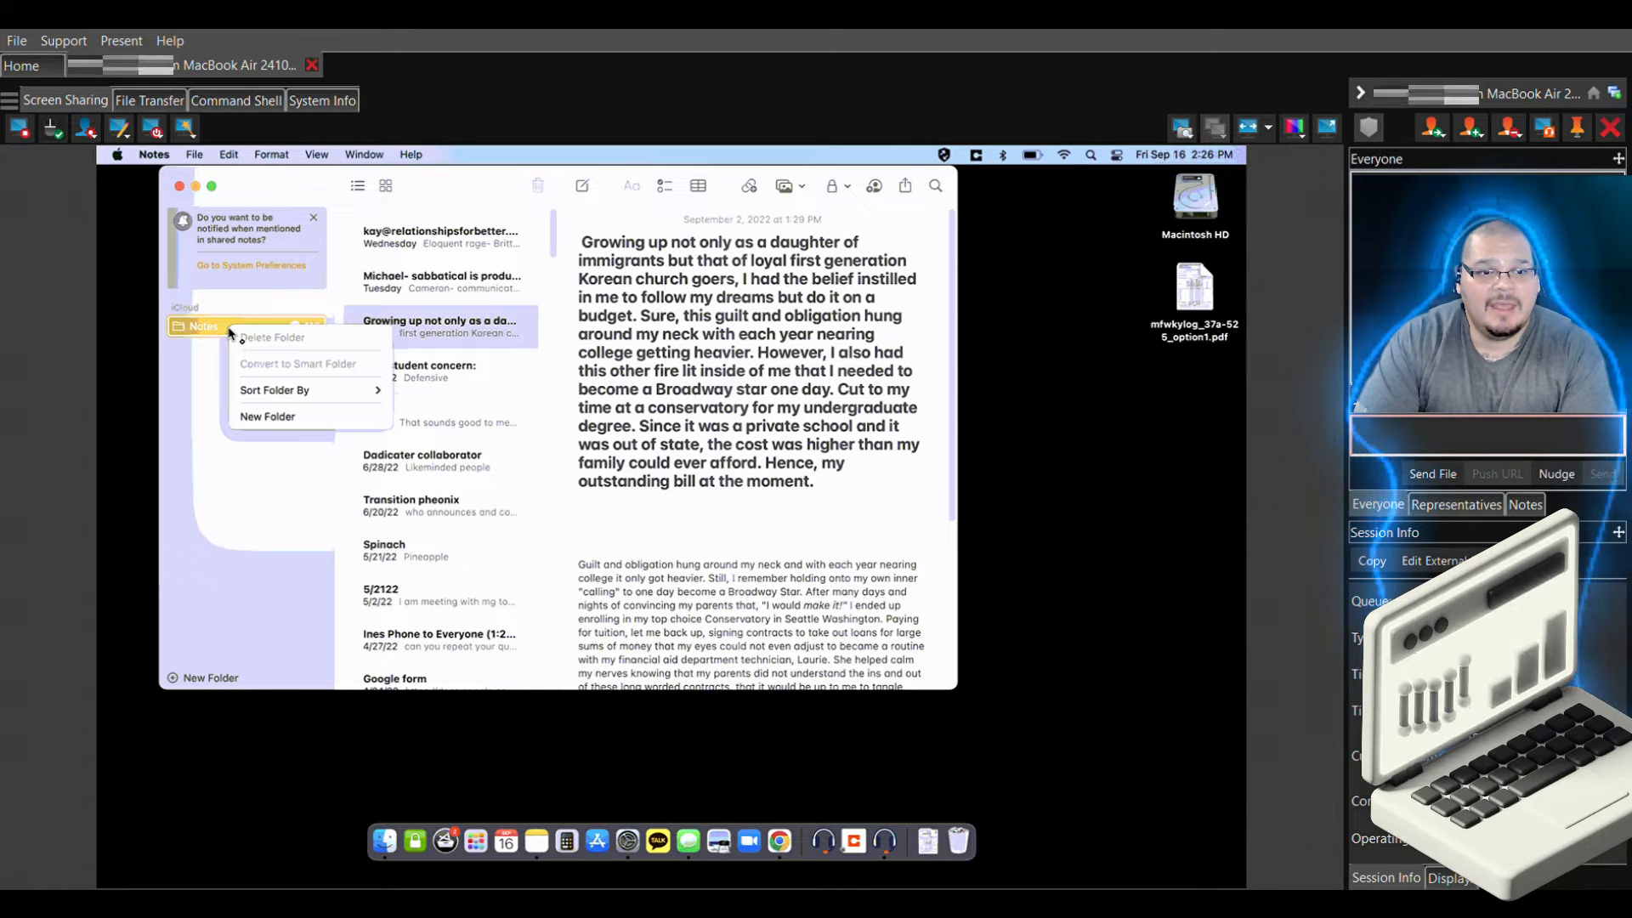
pyautogui.click(258, 417)
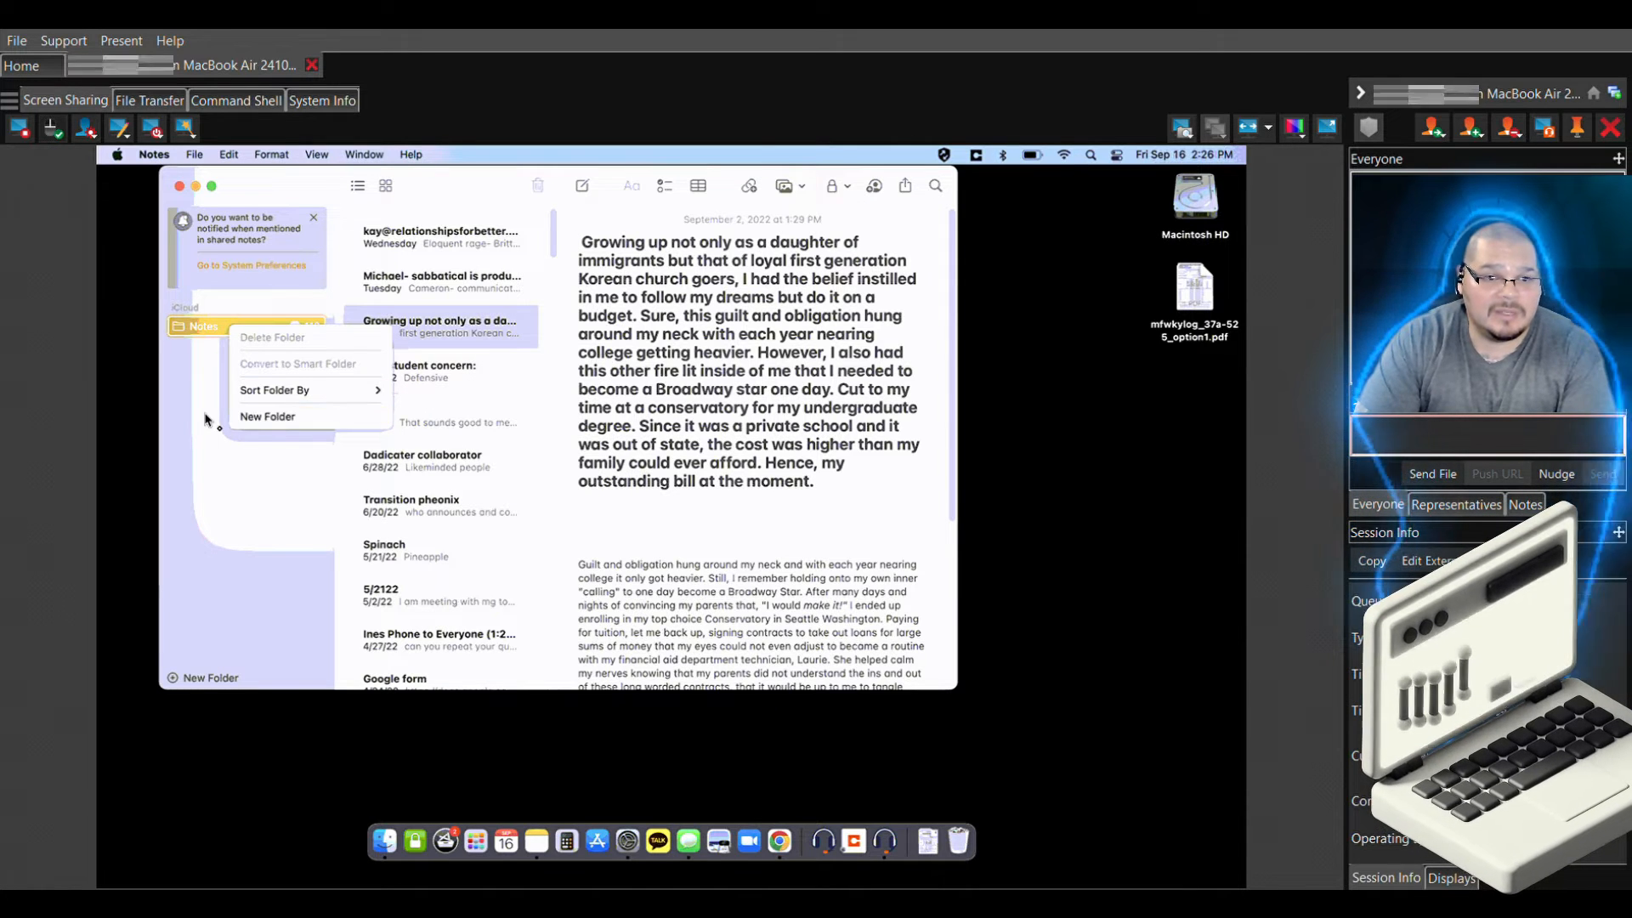
# Create a new note containing the text TEST PRINT
pyautogui.rightClick(434, 216)
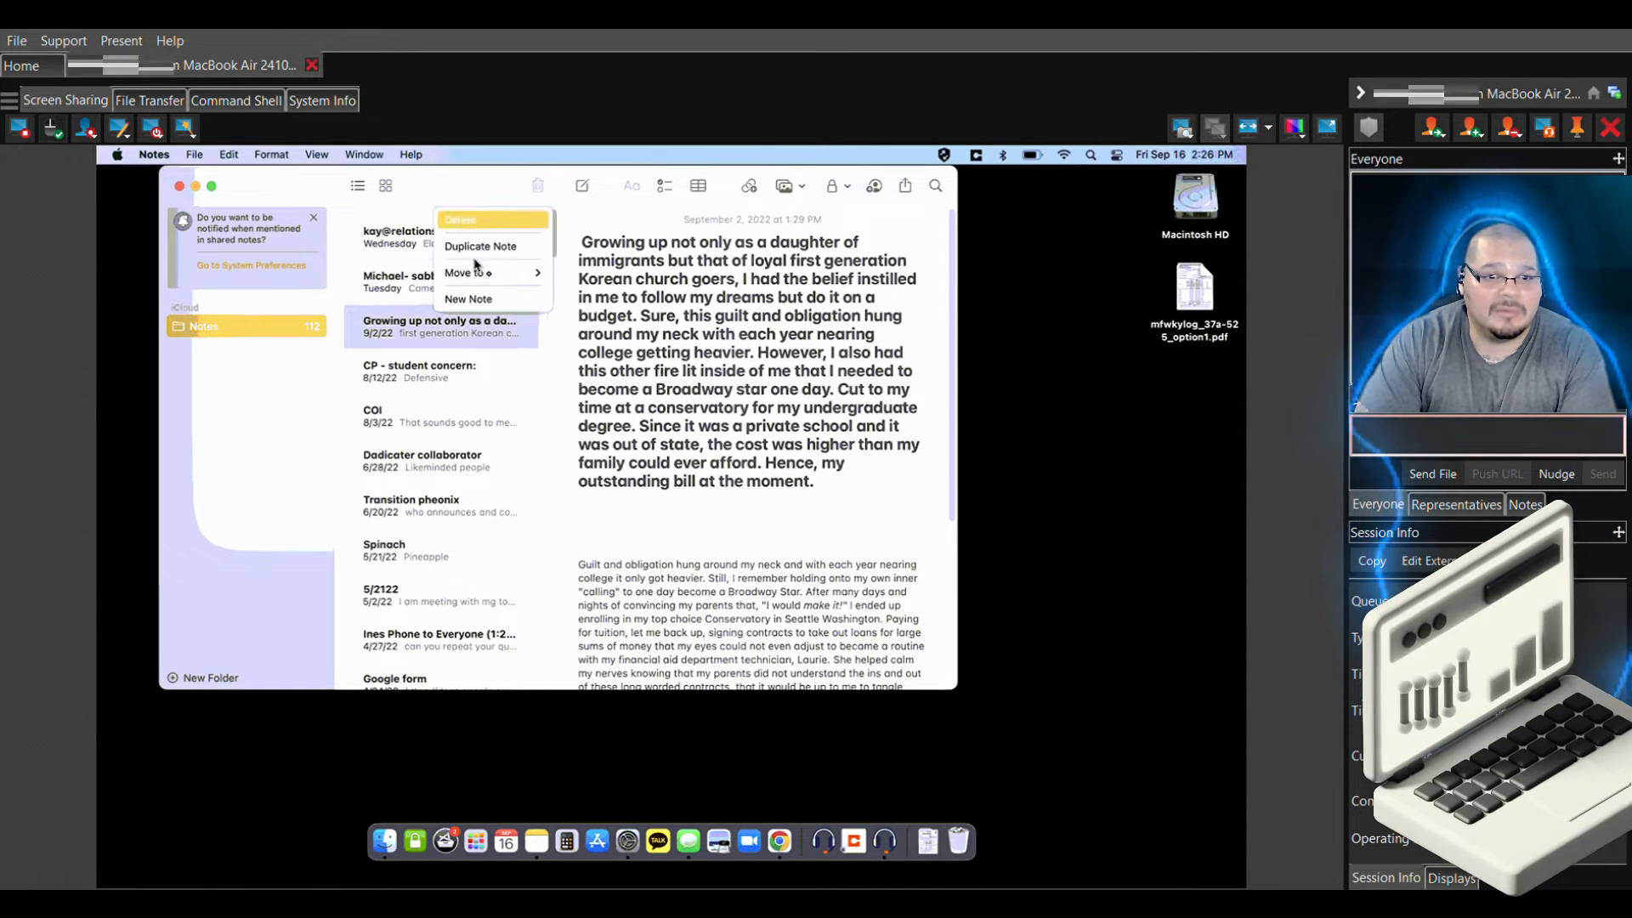
pyautogui.click(468, 300)
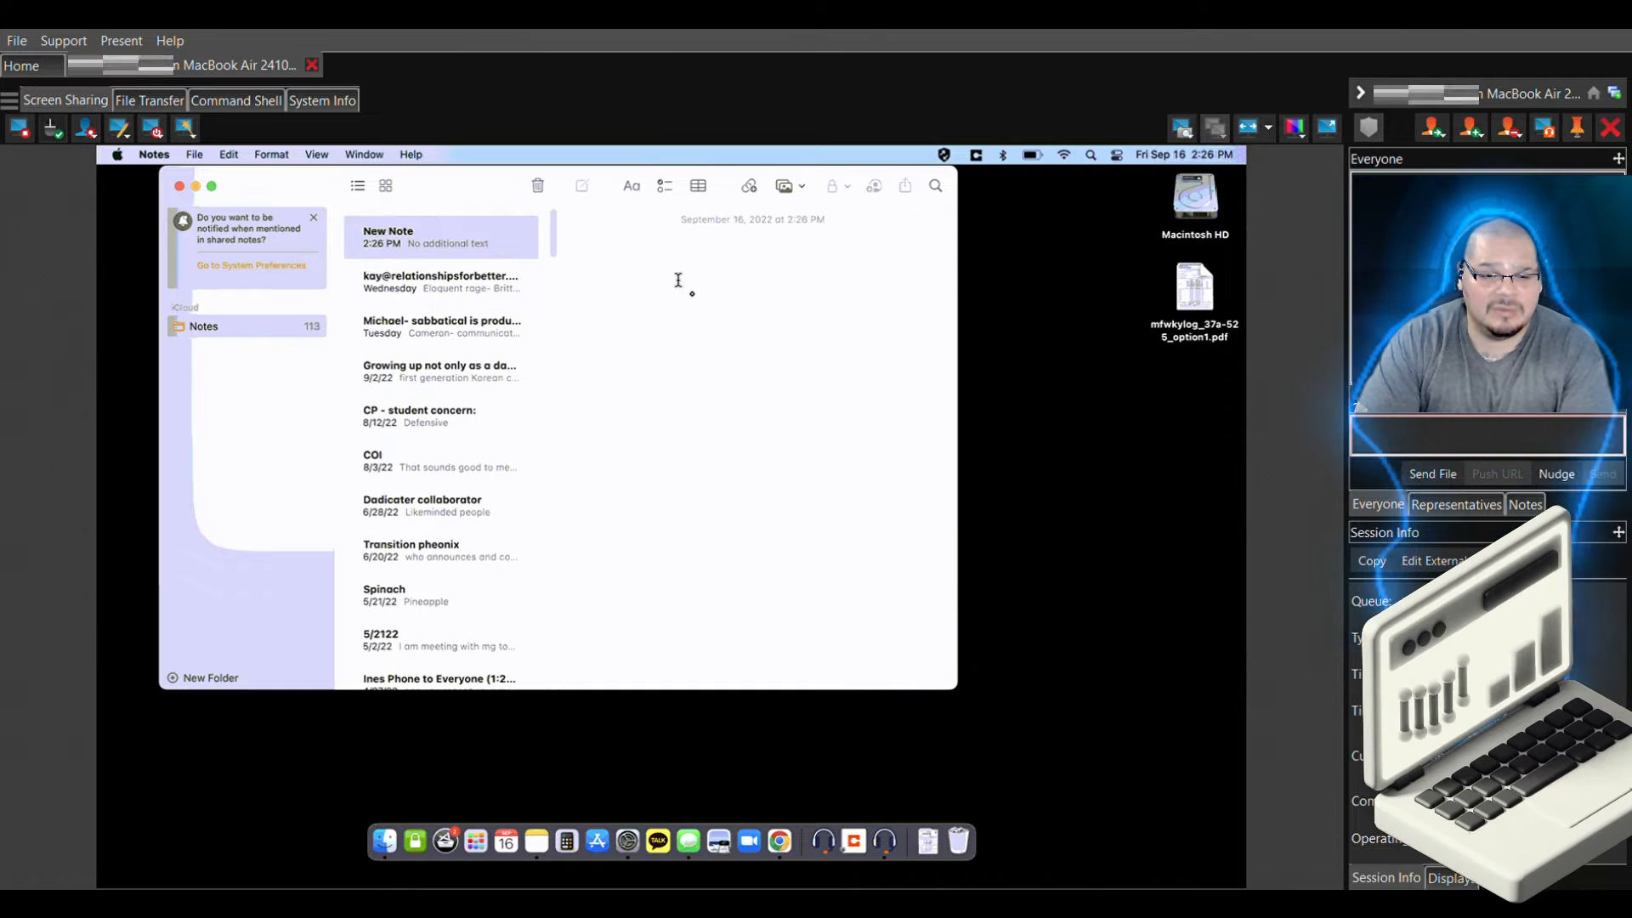
pyautogui.write('TEST PRINT')
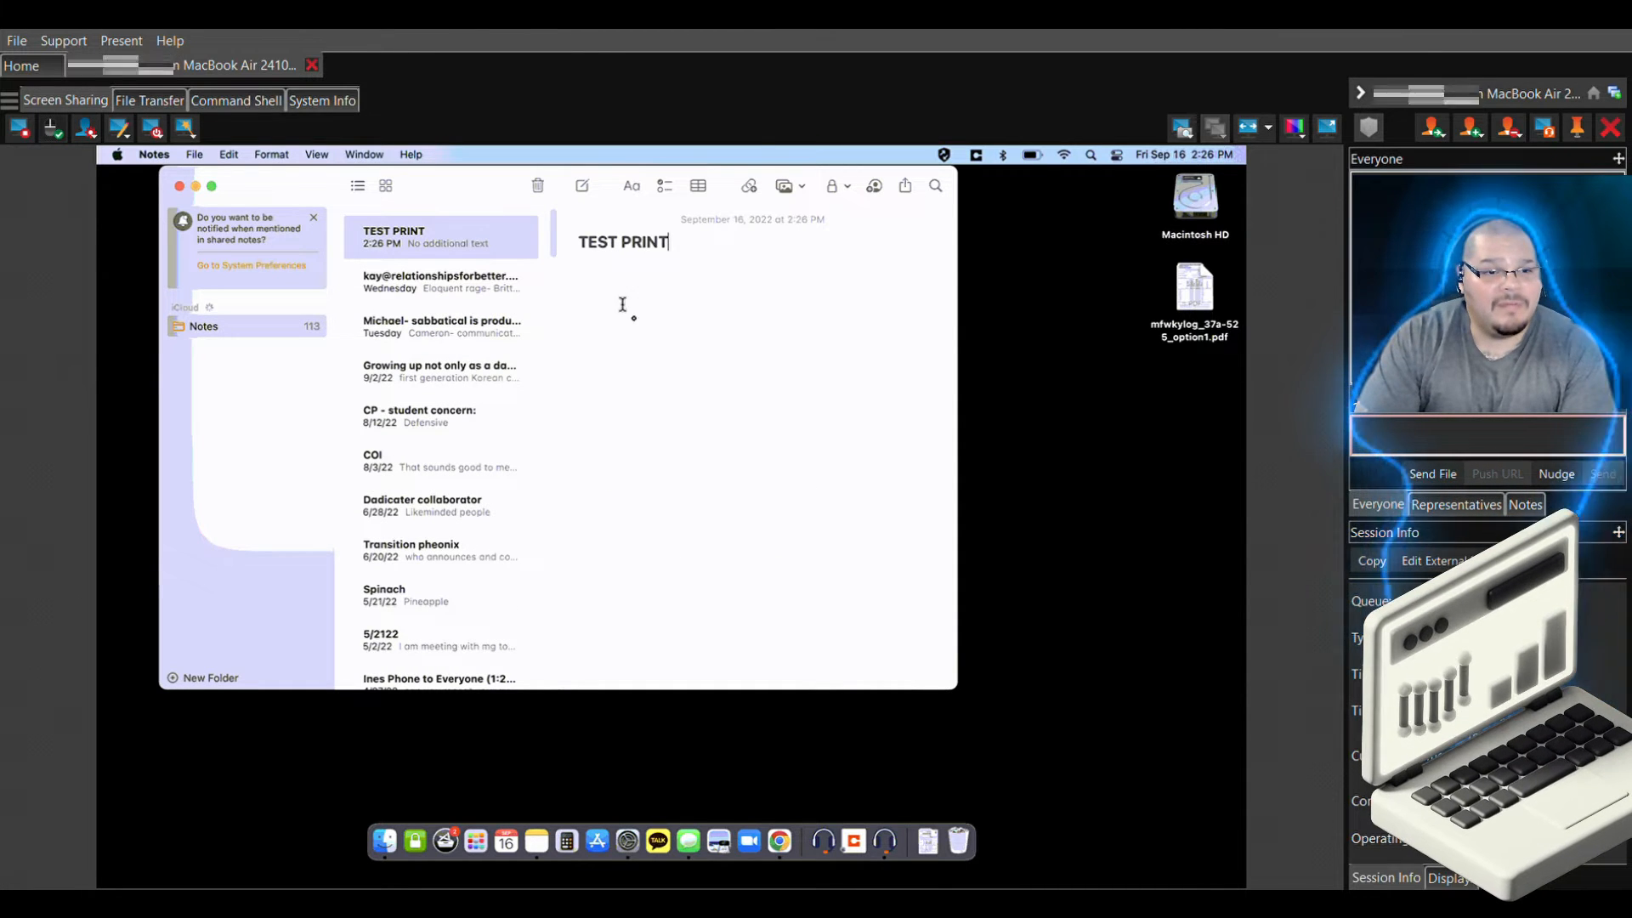
pyautogui.click(201, 158)
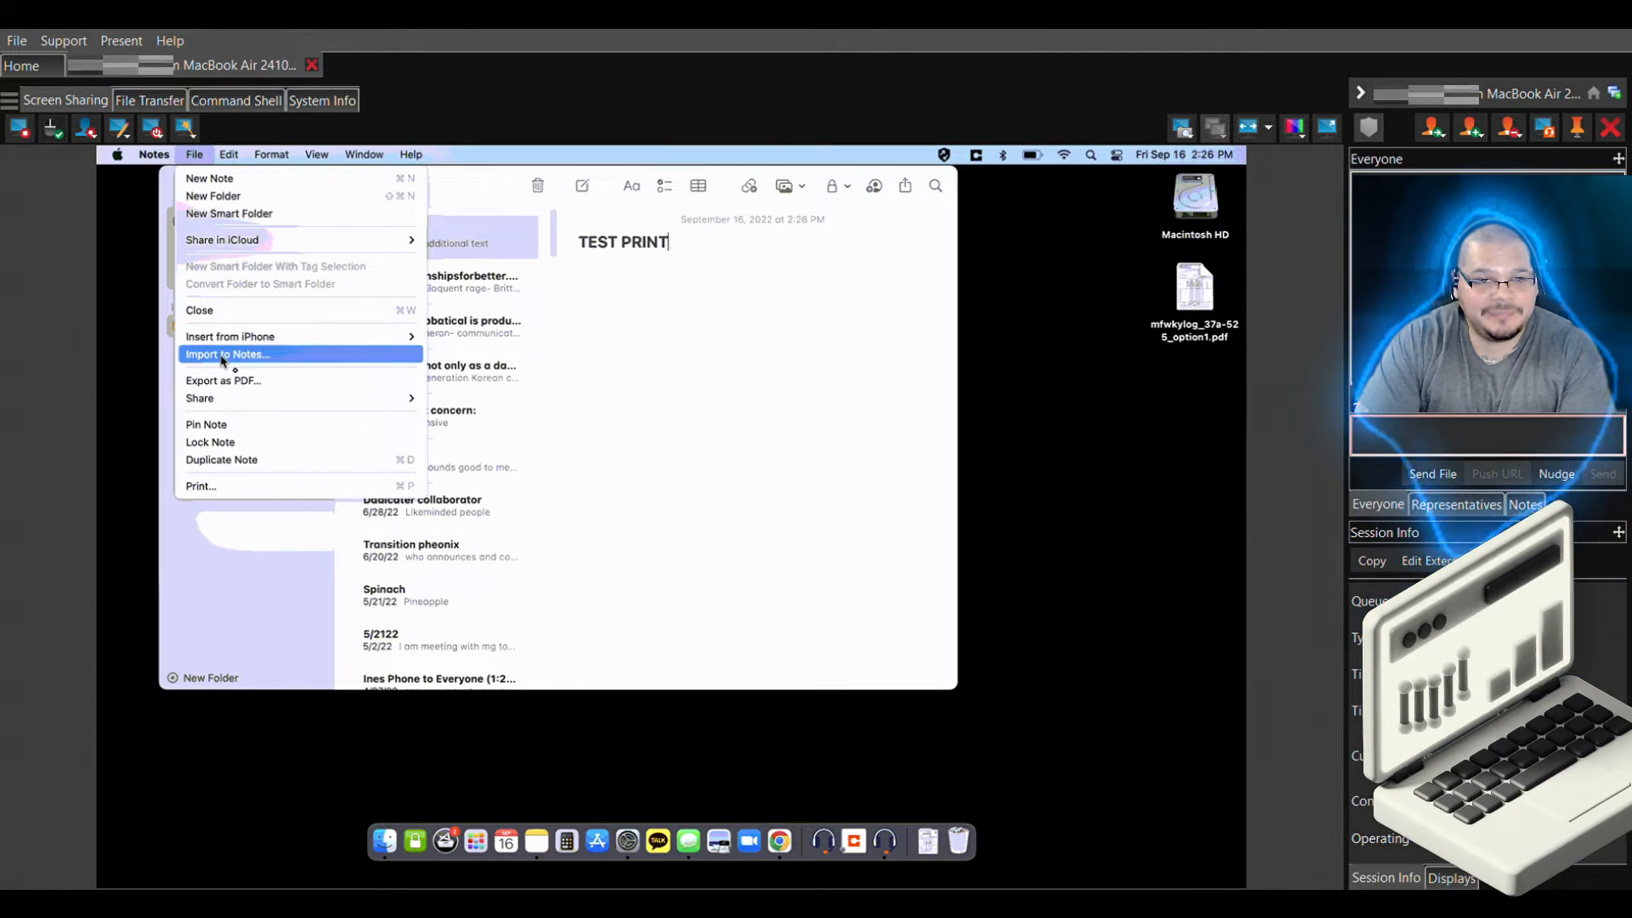
# Print the TEST PRINT note to printer-sopricoh3
pyautogui.click(218, 489)
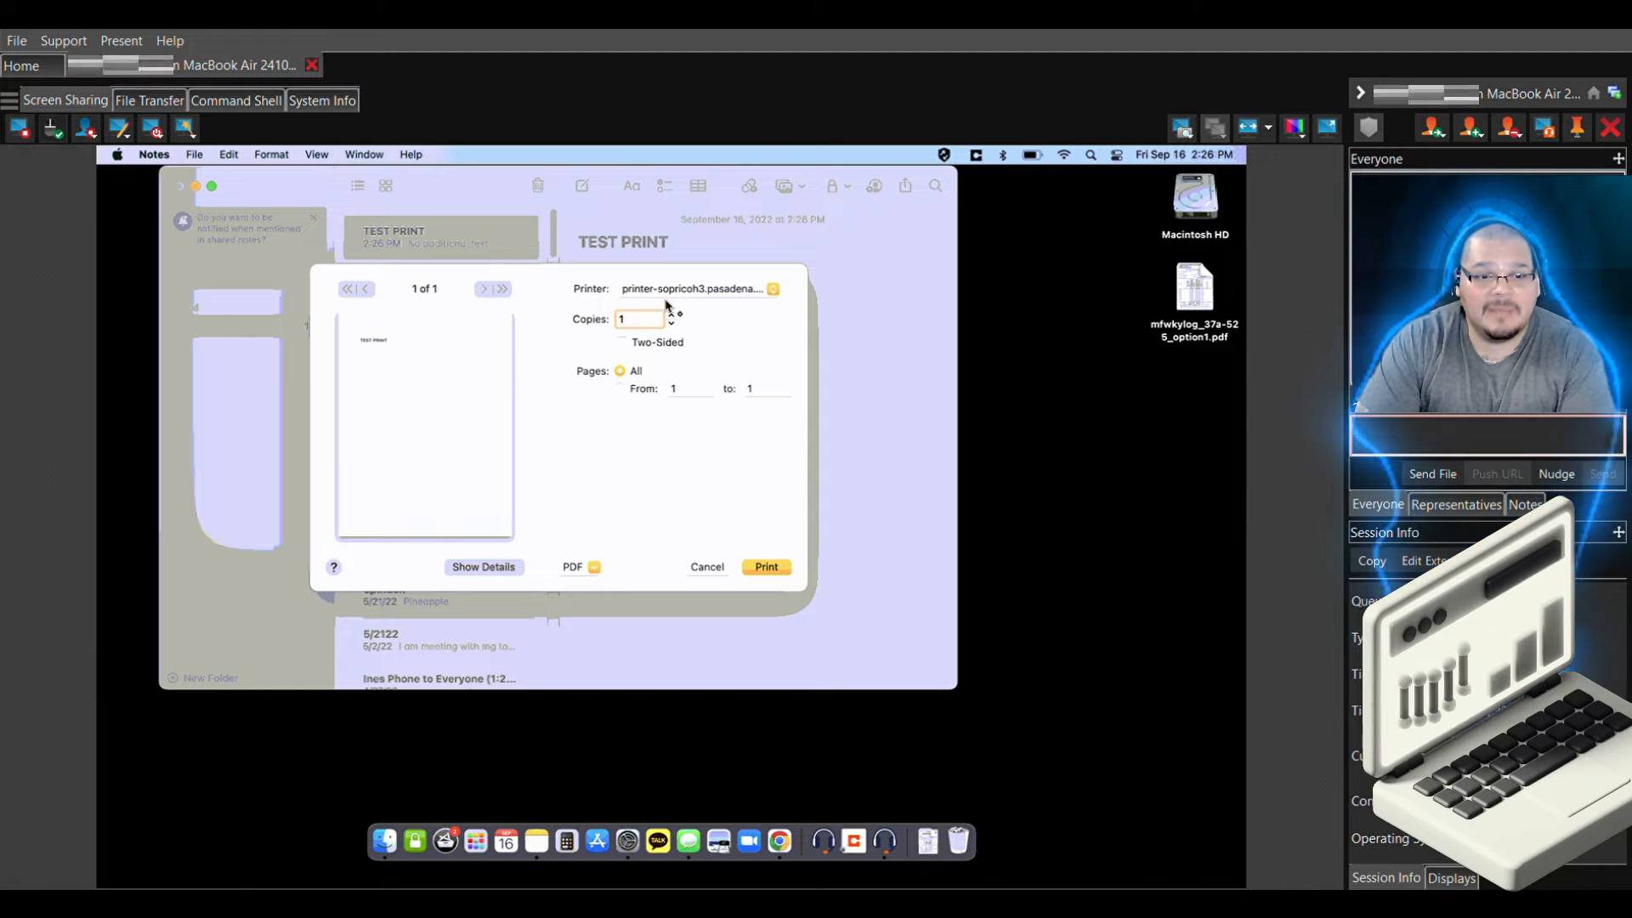
pyautogui.click(697, 291)
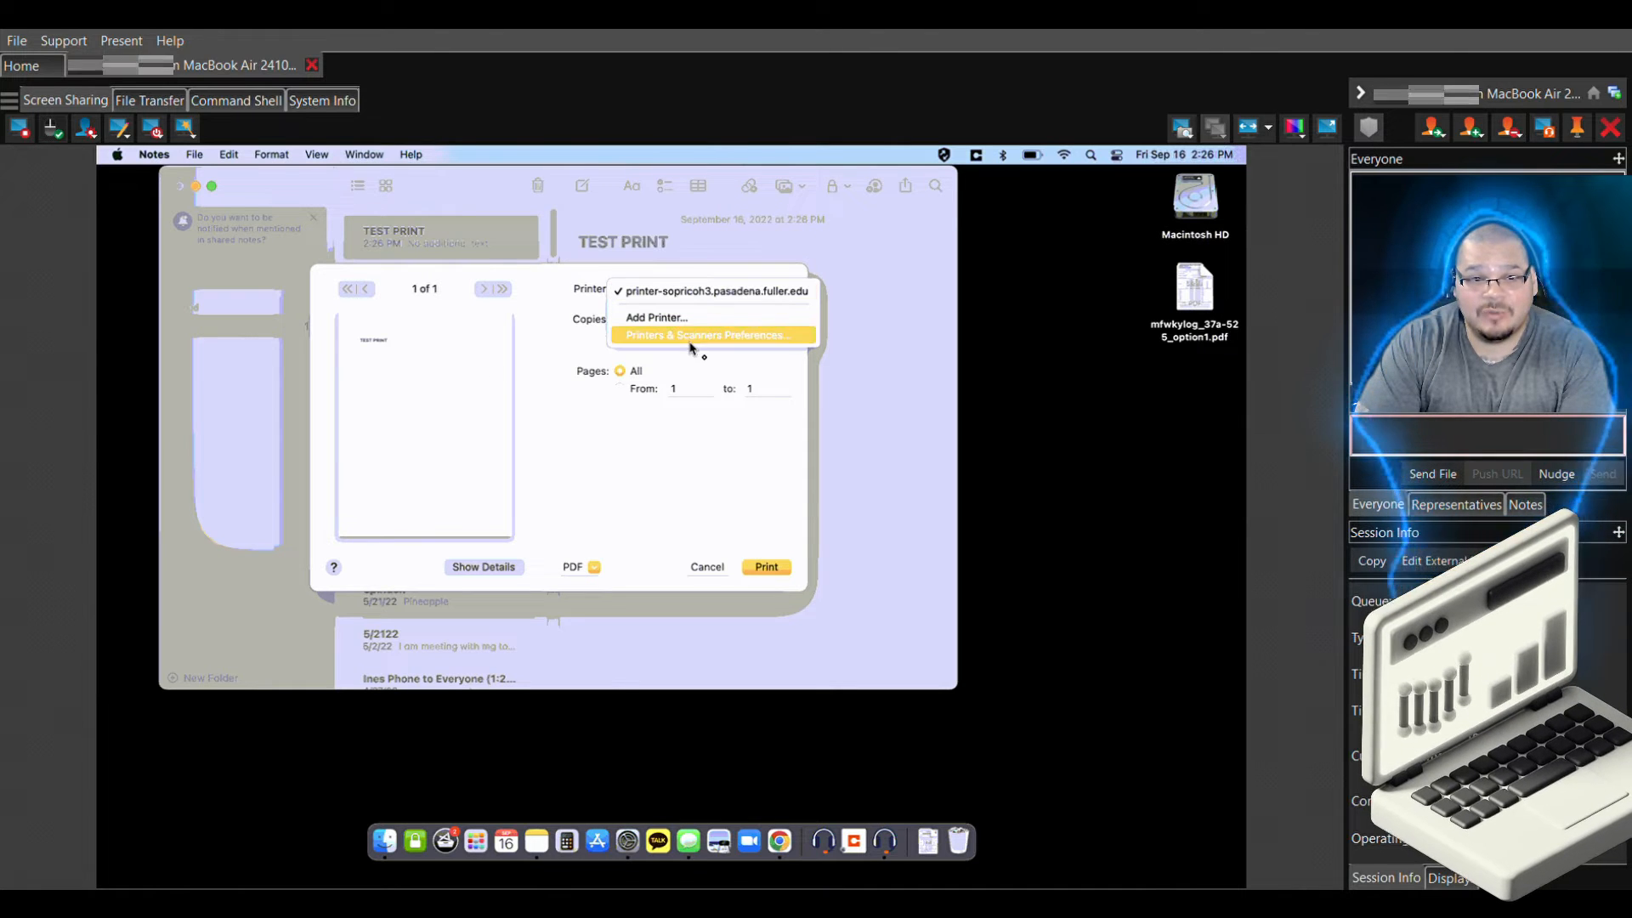
pyautogui.click(723, 292)
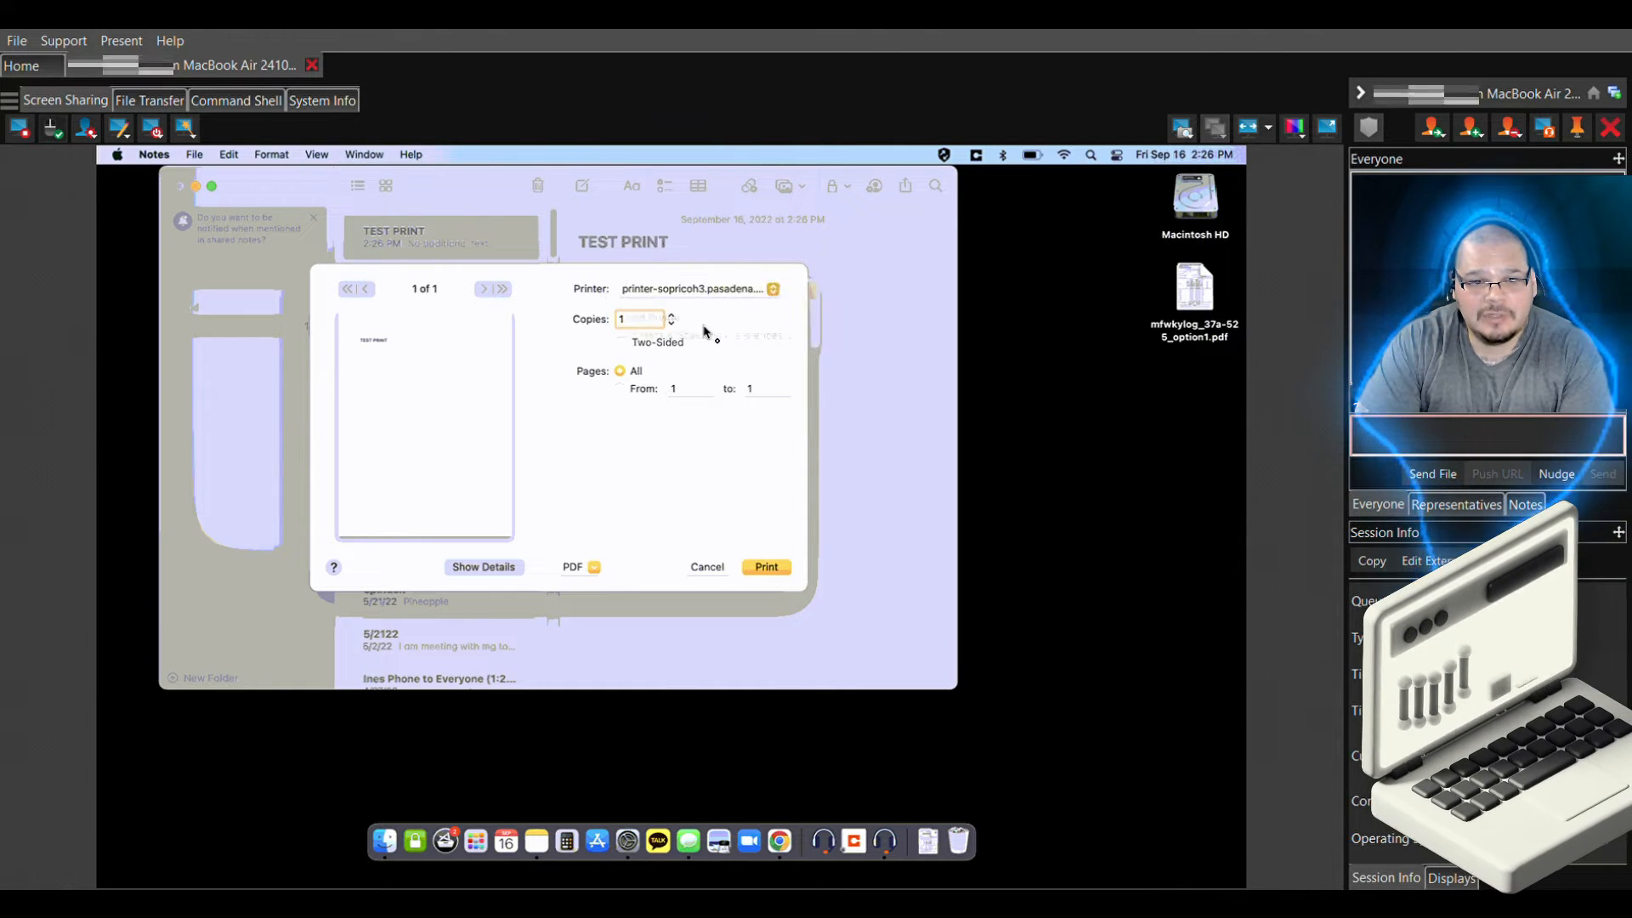
pyautogui.click(769, 573)
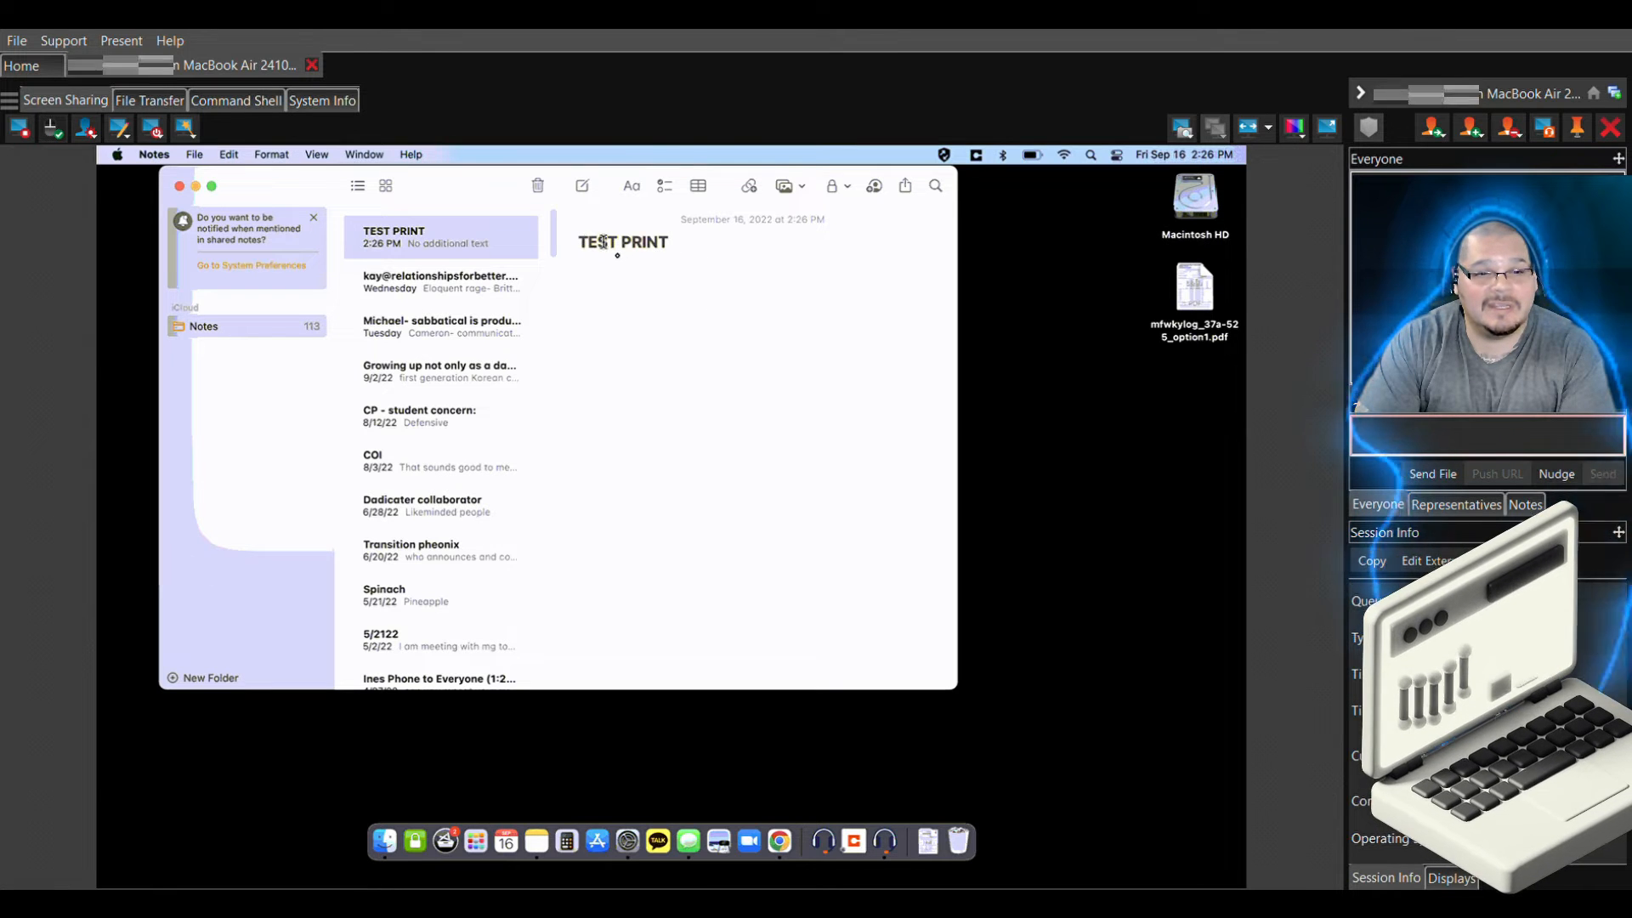
# Delete the TEST PRINT note and dismiss the Recently Deleted notice
pyautogui.rightClick(500, 244)
pyautogui.click(516, 247)
pyautogui.click(154, 156)
pyautogui.click(564, 446)
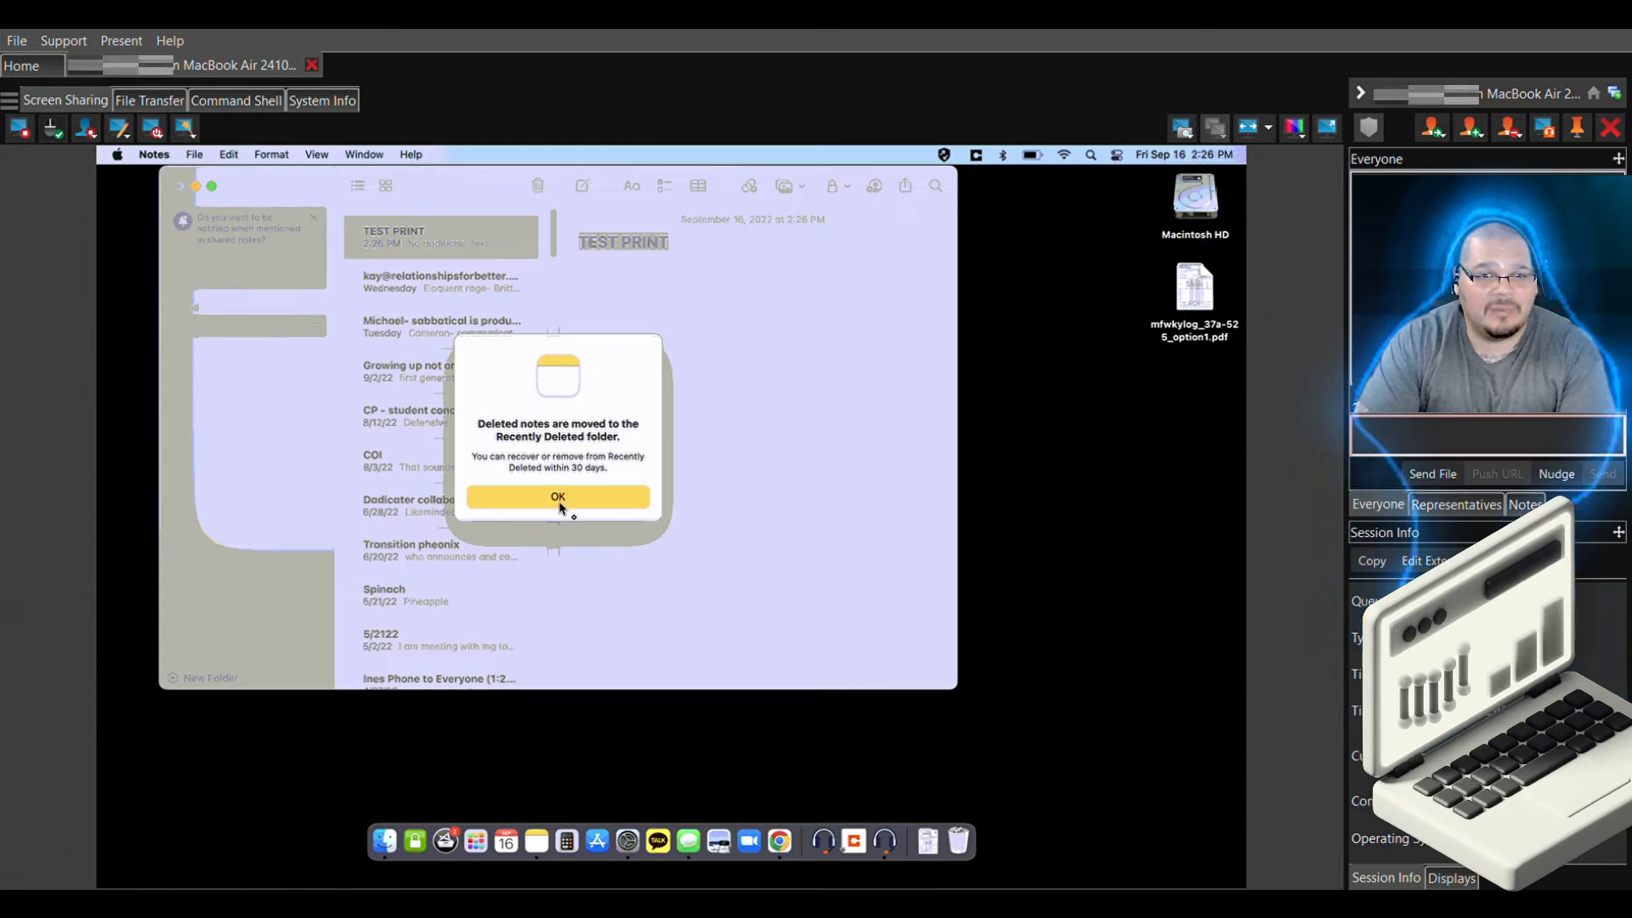
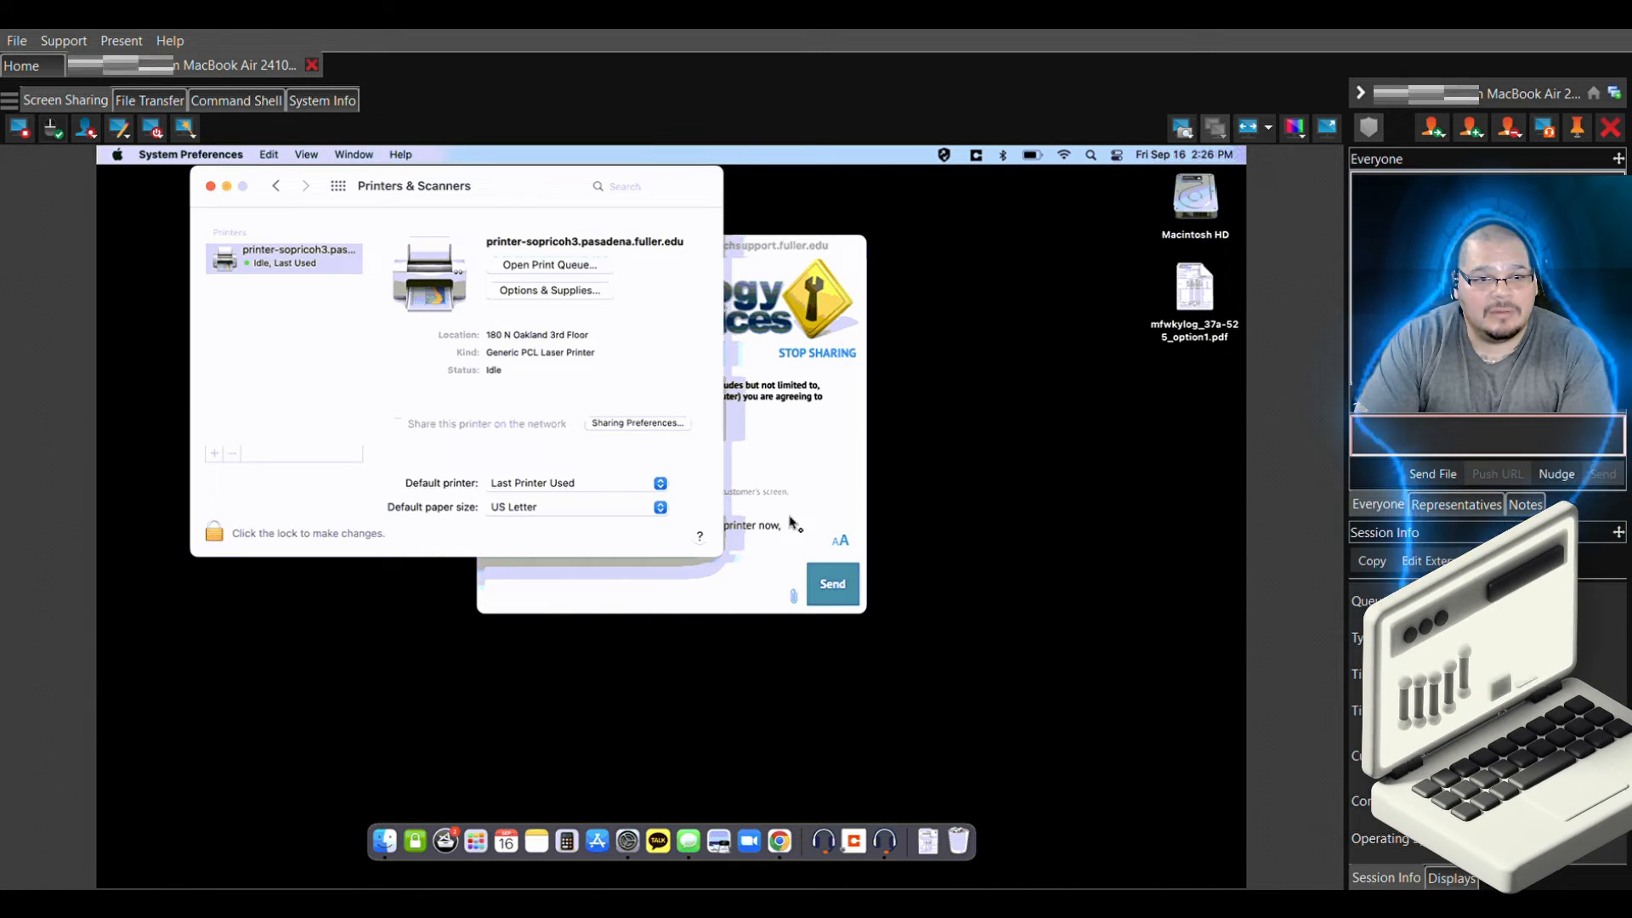
# Quit System Preferences on the remote Mac and ask in chat 'Ok, you can check if the test print worked?'
pyautogui.click(183, 155)
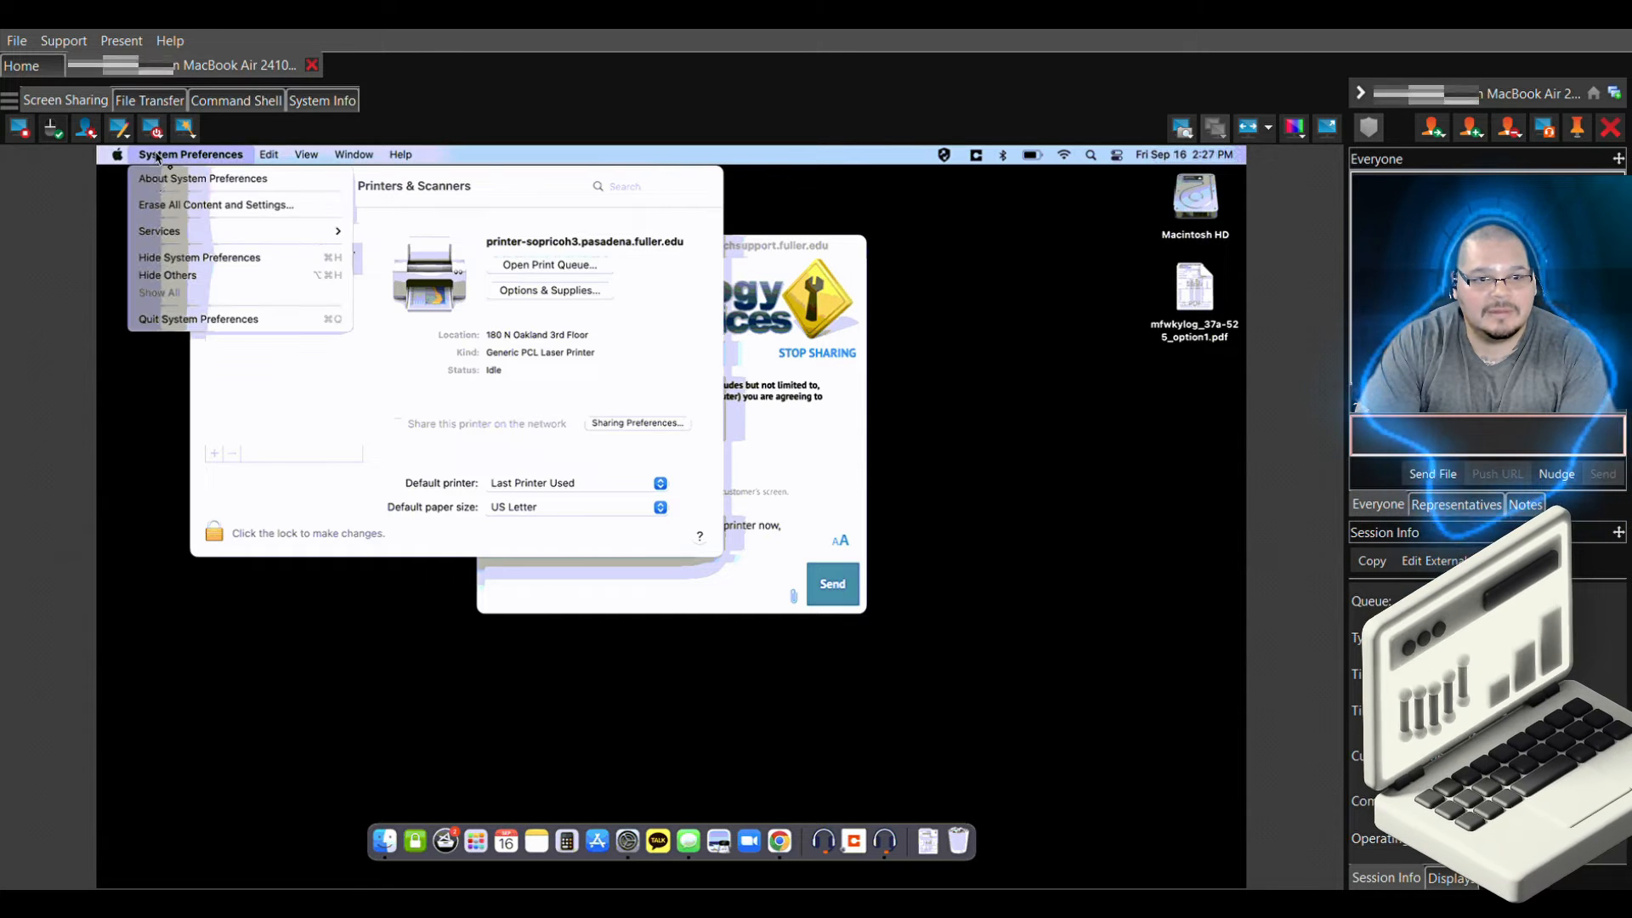
pyautogui.click(174, 319)
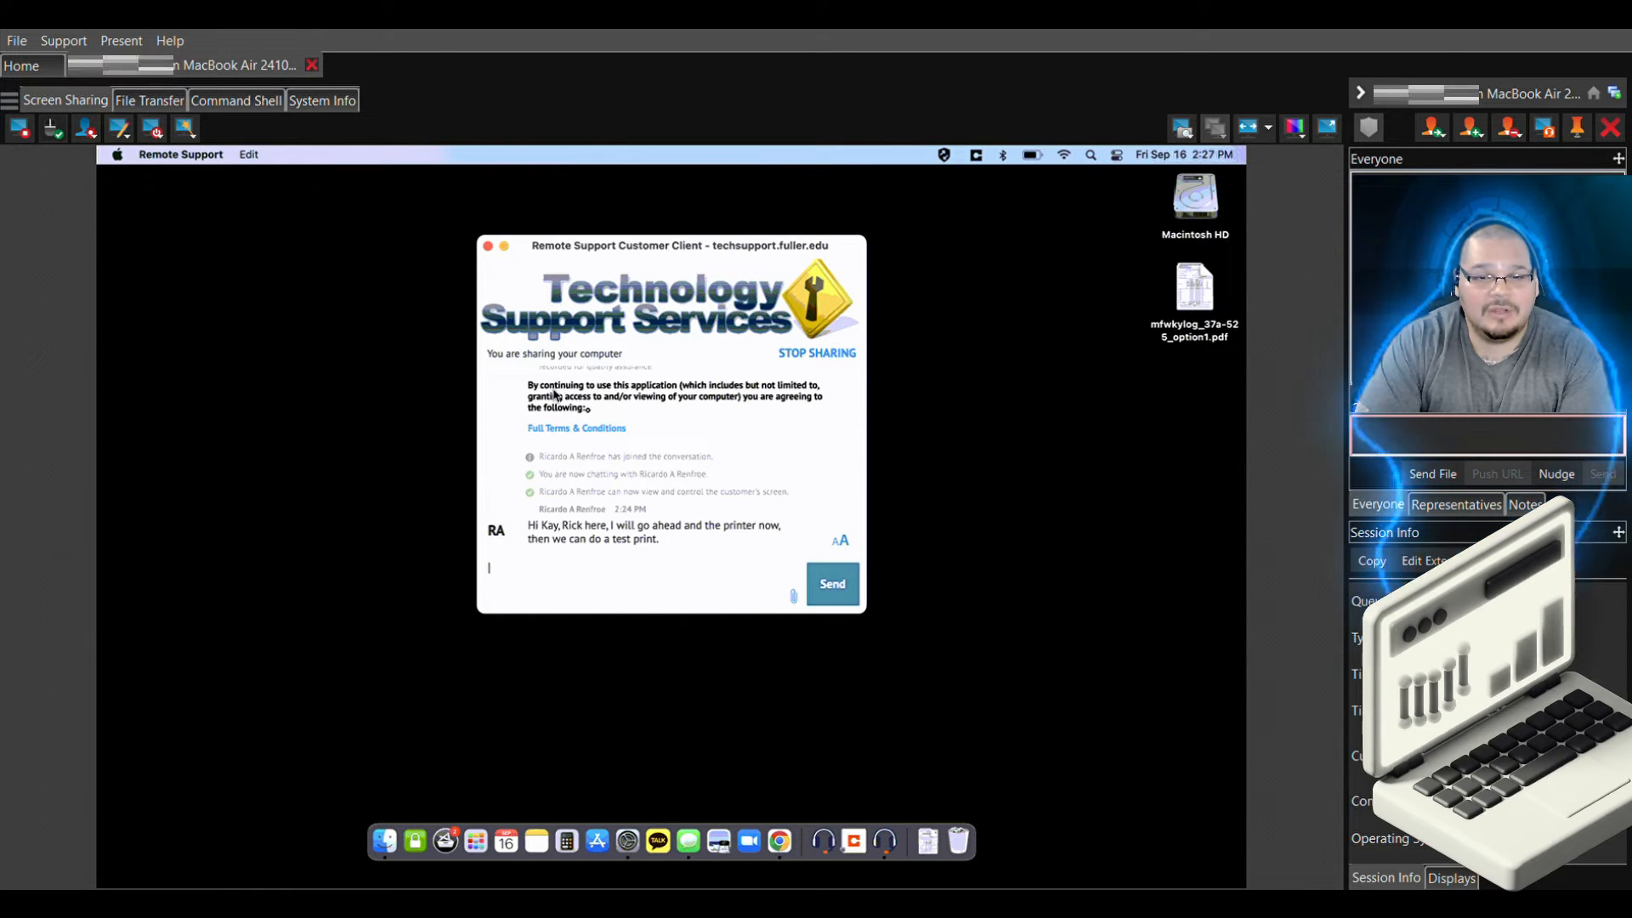
pyautogui.click(1433, 454)
pyautogui.write('oK,')
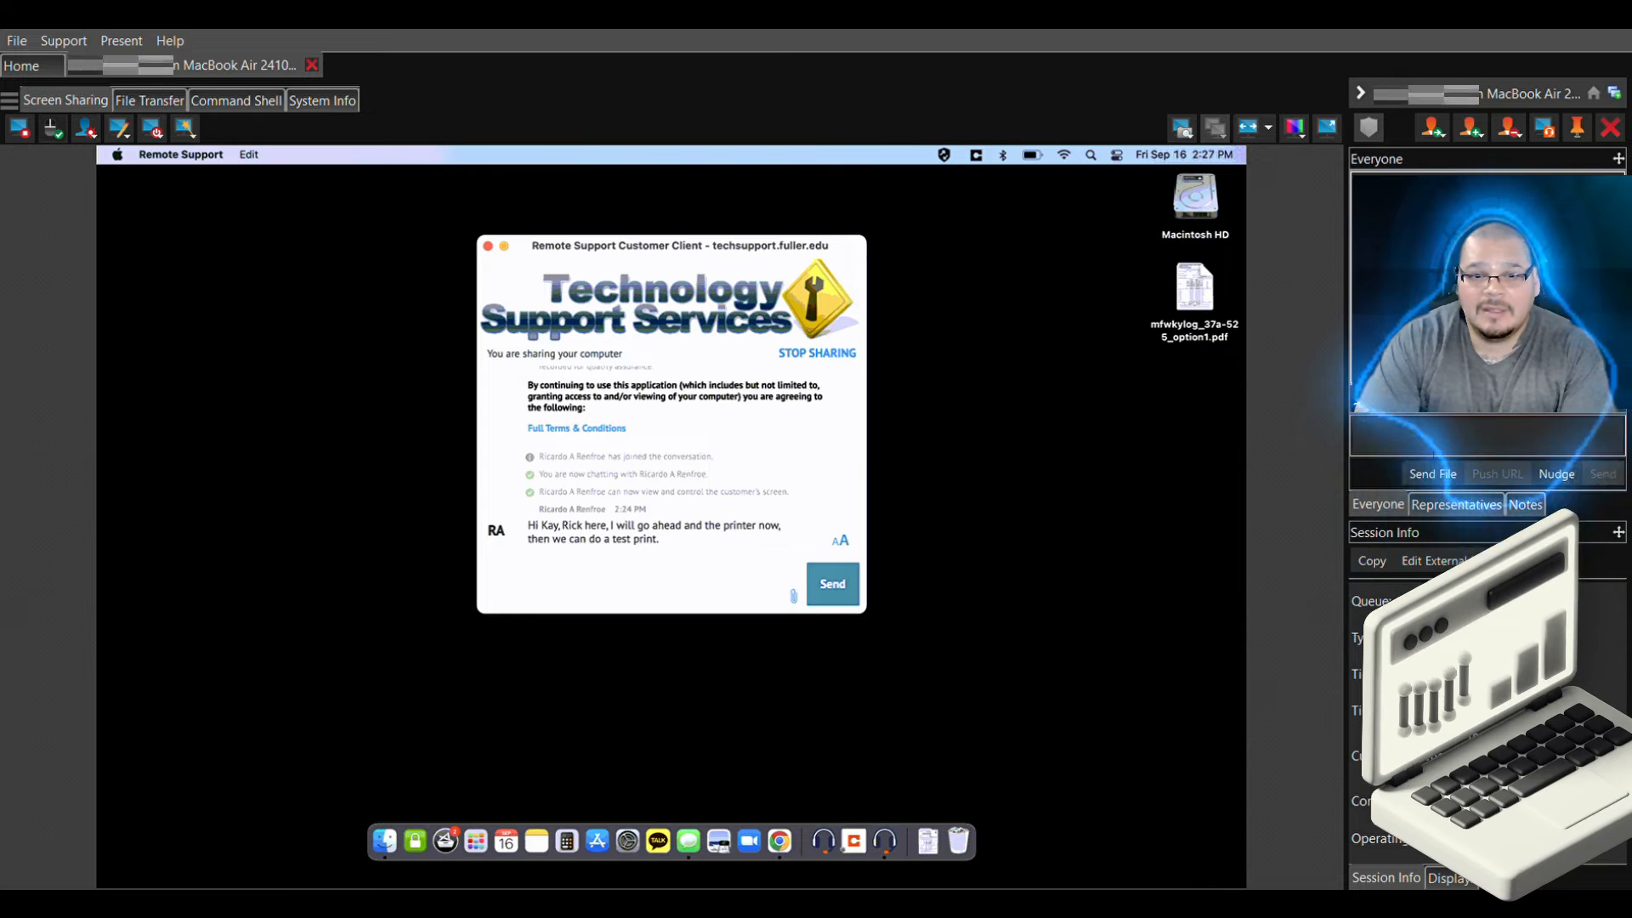
pyautogui.press('BackSpace')
pyautogui.press('BackSpace')
pyautogui.press('BackSpace')
pyautogui.press('BackSpace')
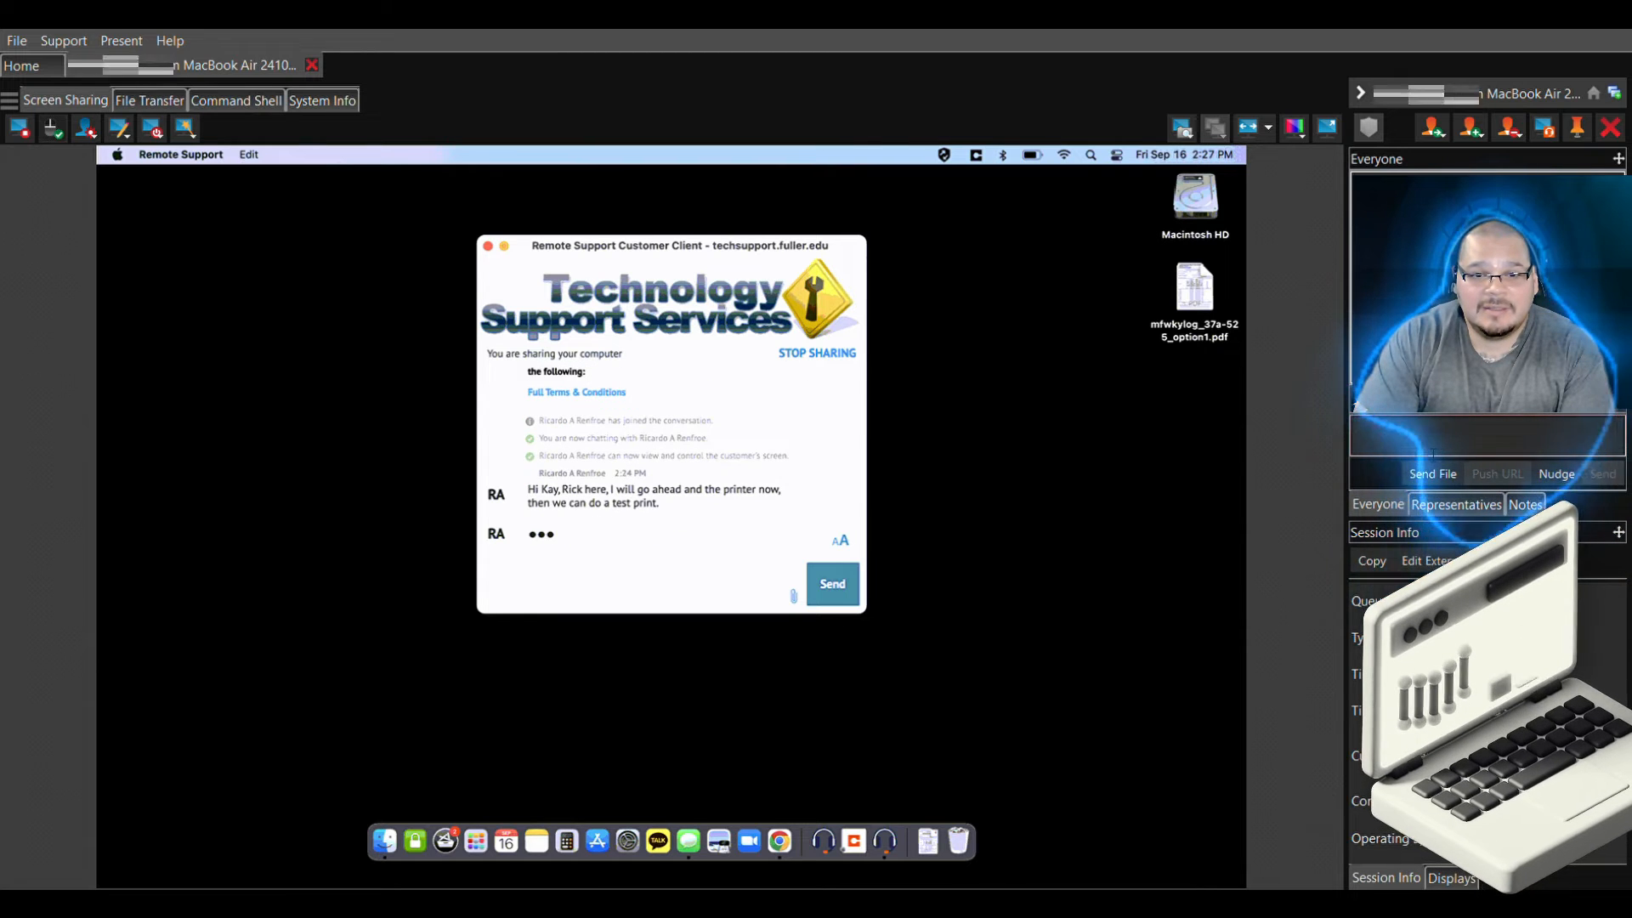
pyautogui.write('Ok, you')
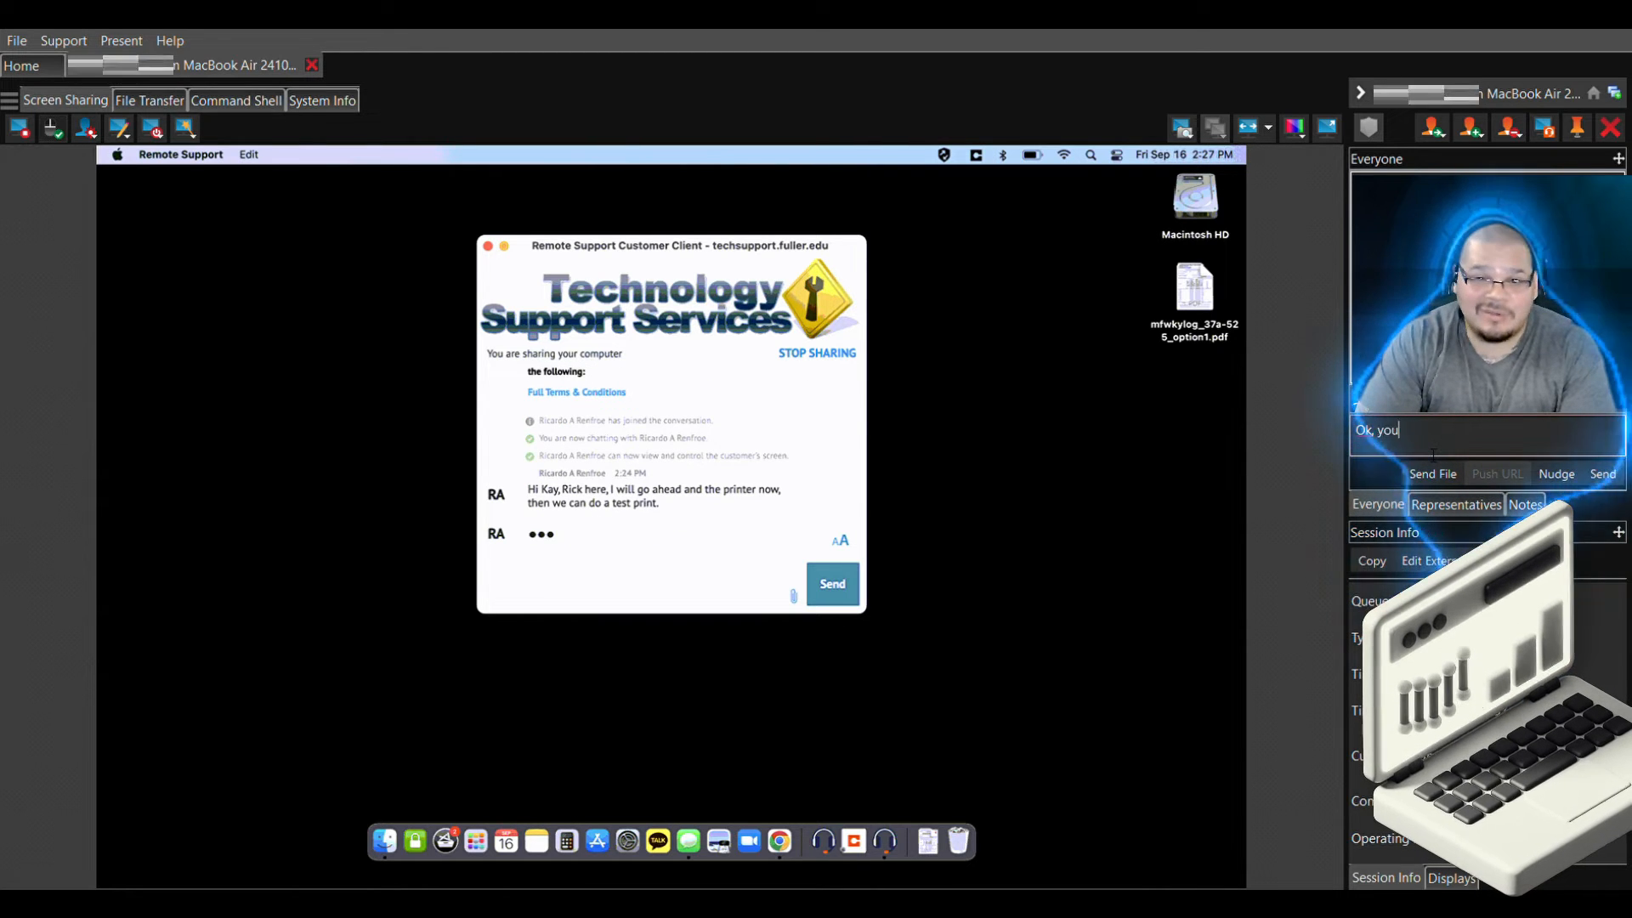
pyautogui.write(' can check ')
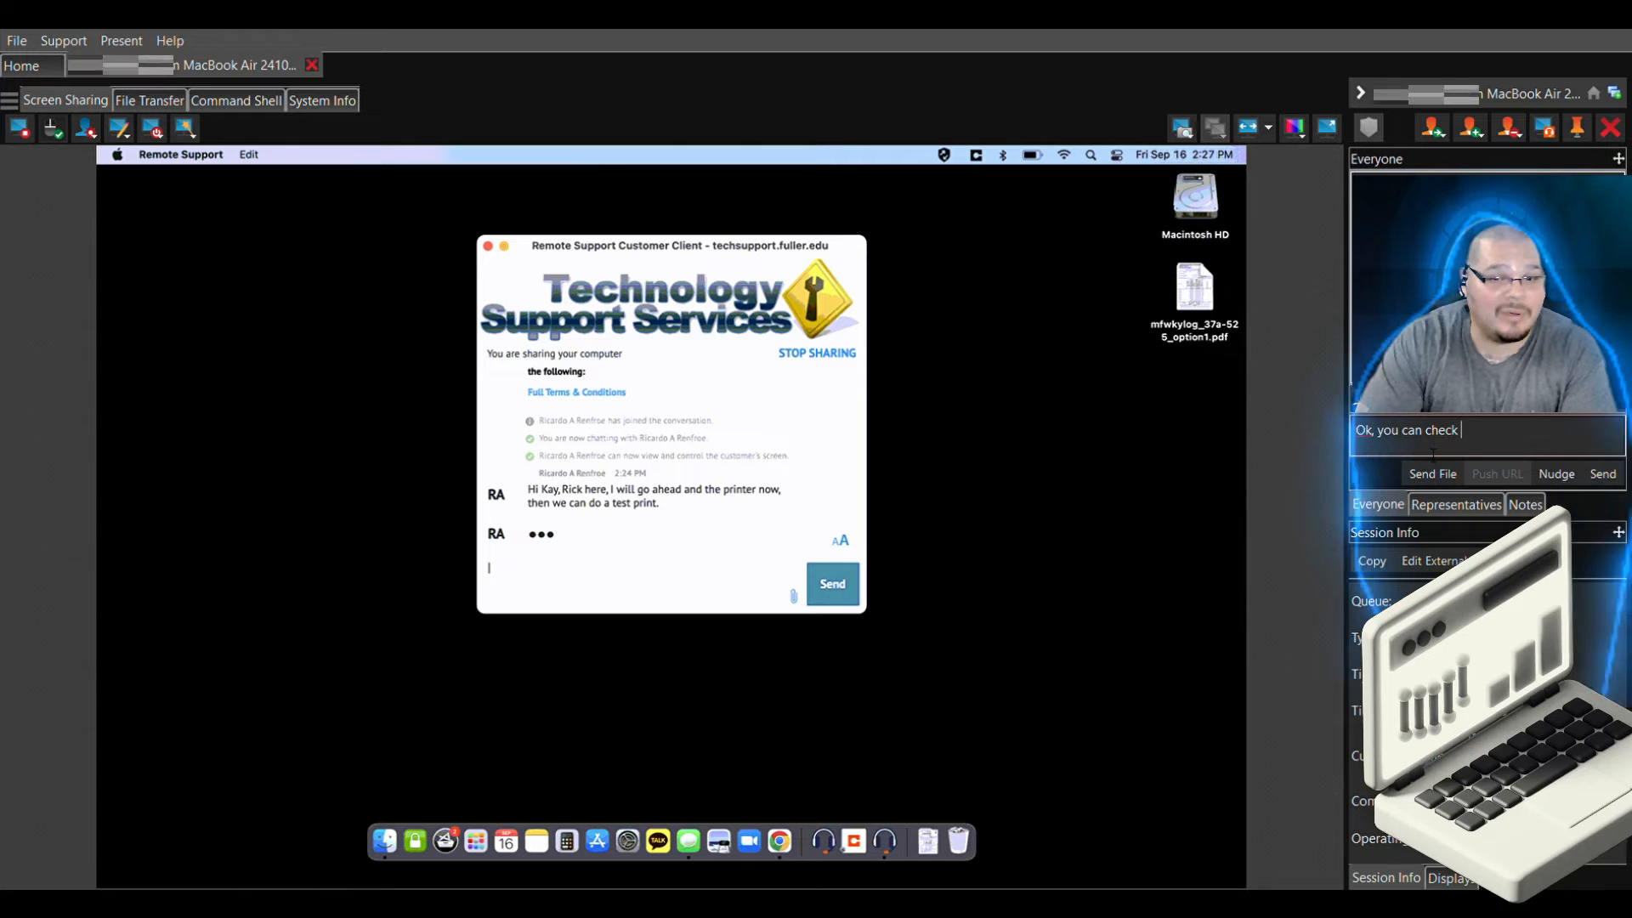
pyautogui.write('if the te')
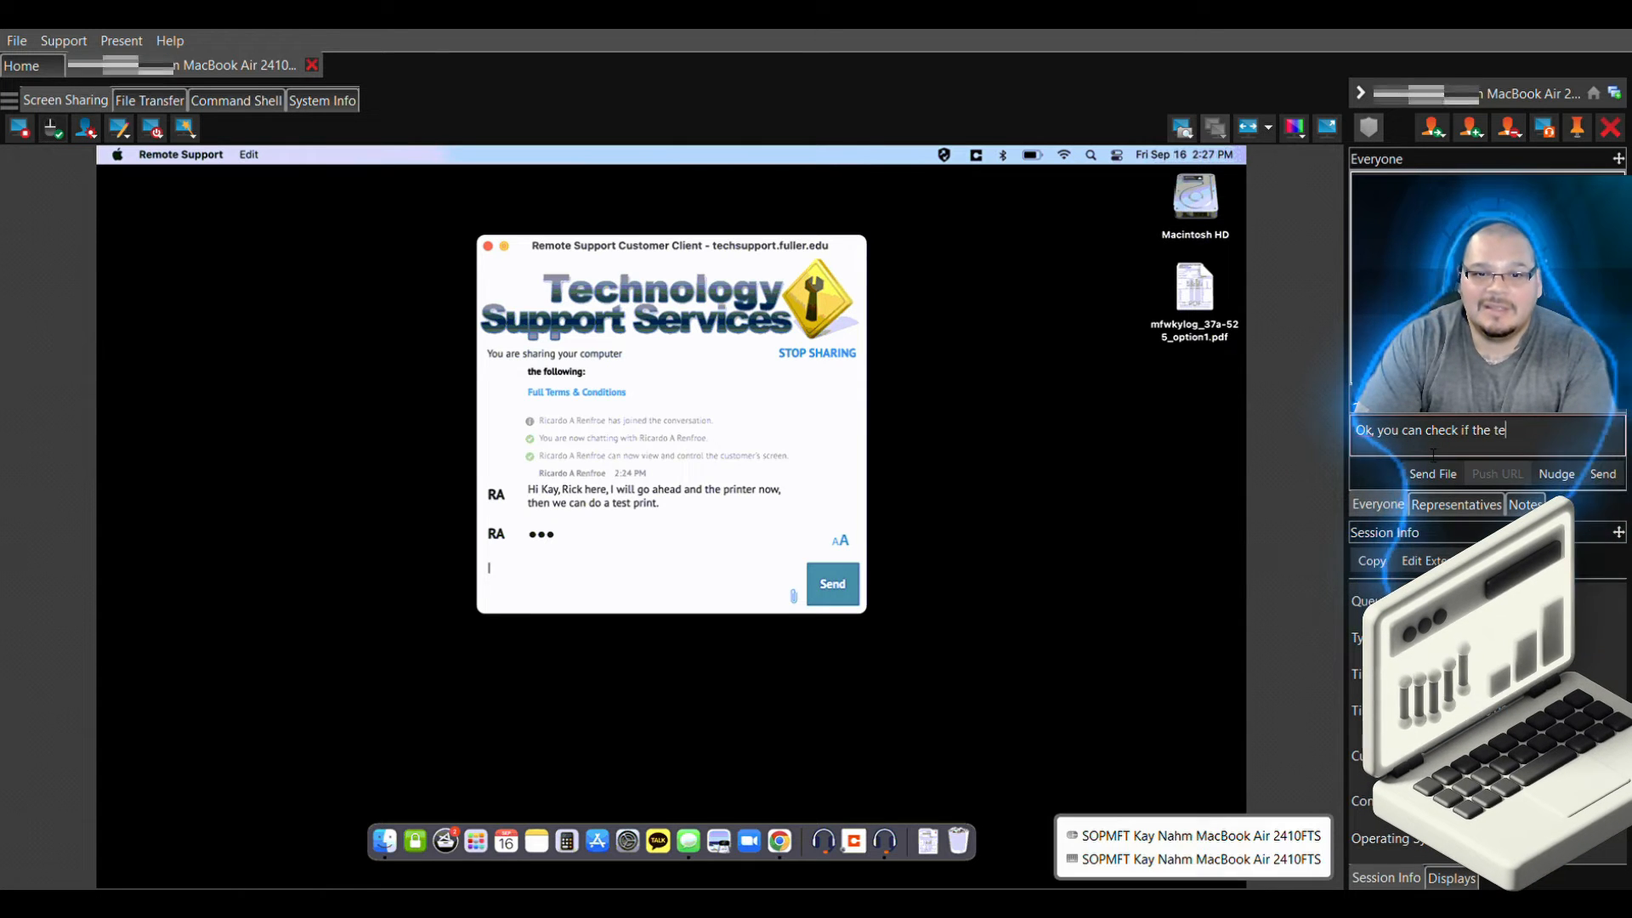
pyautogui.write('st print worked?')
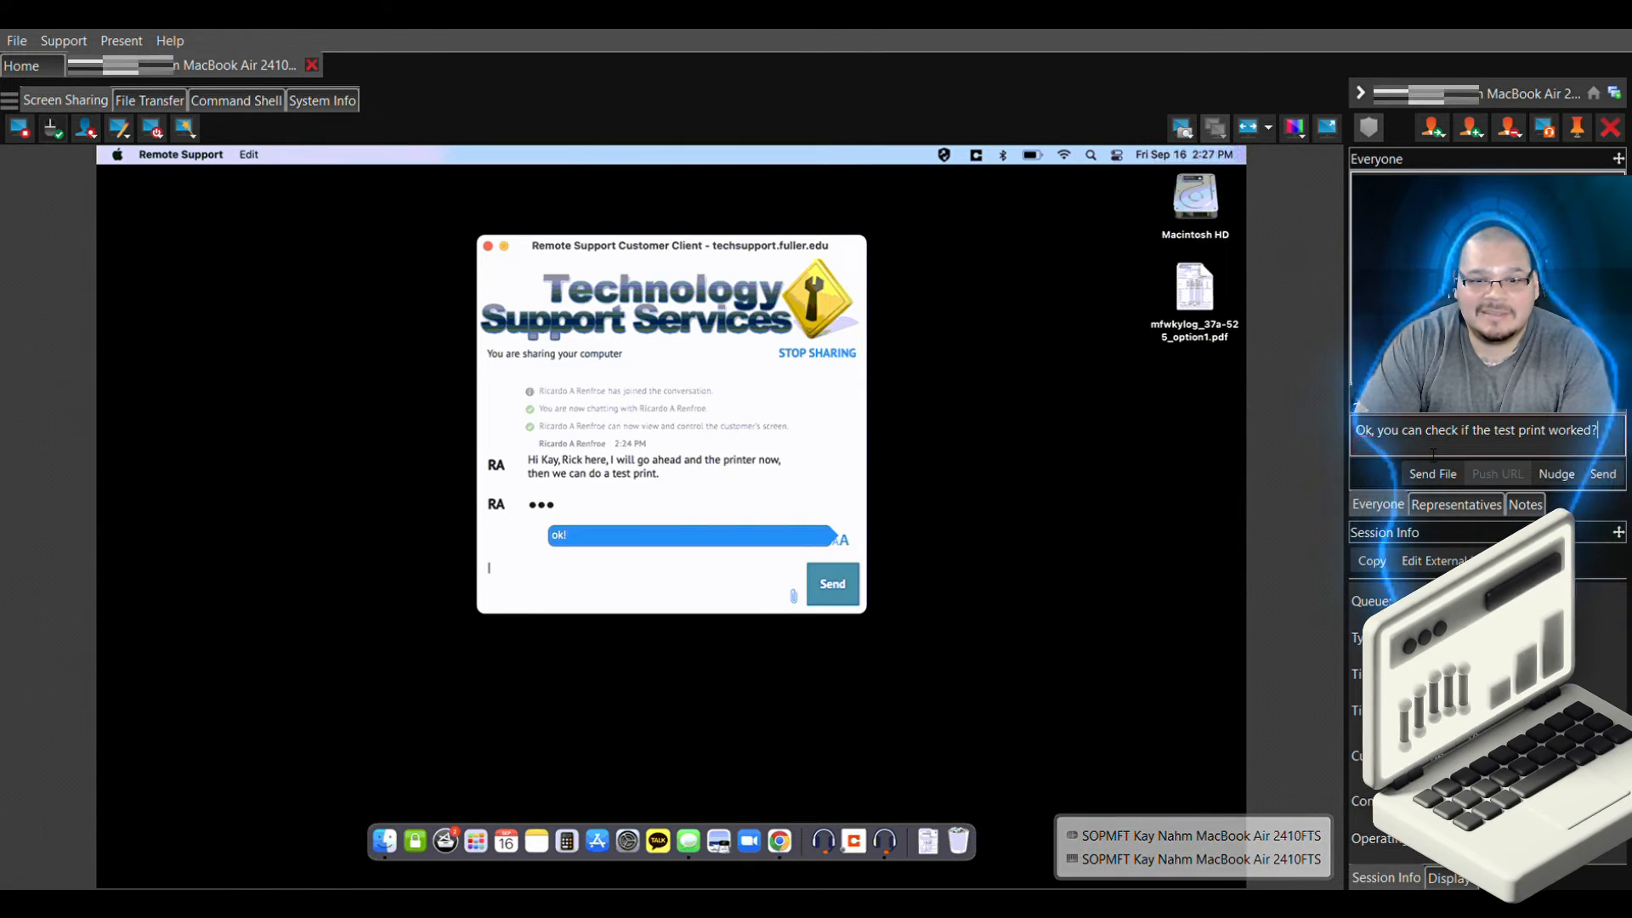
pyautogui.press('Return')
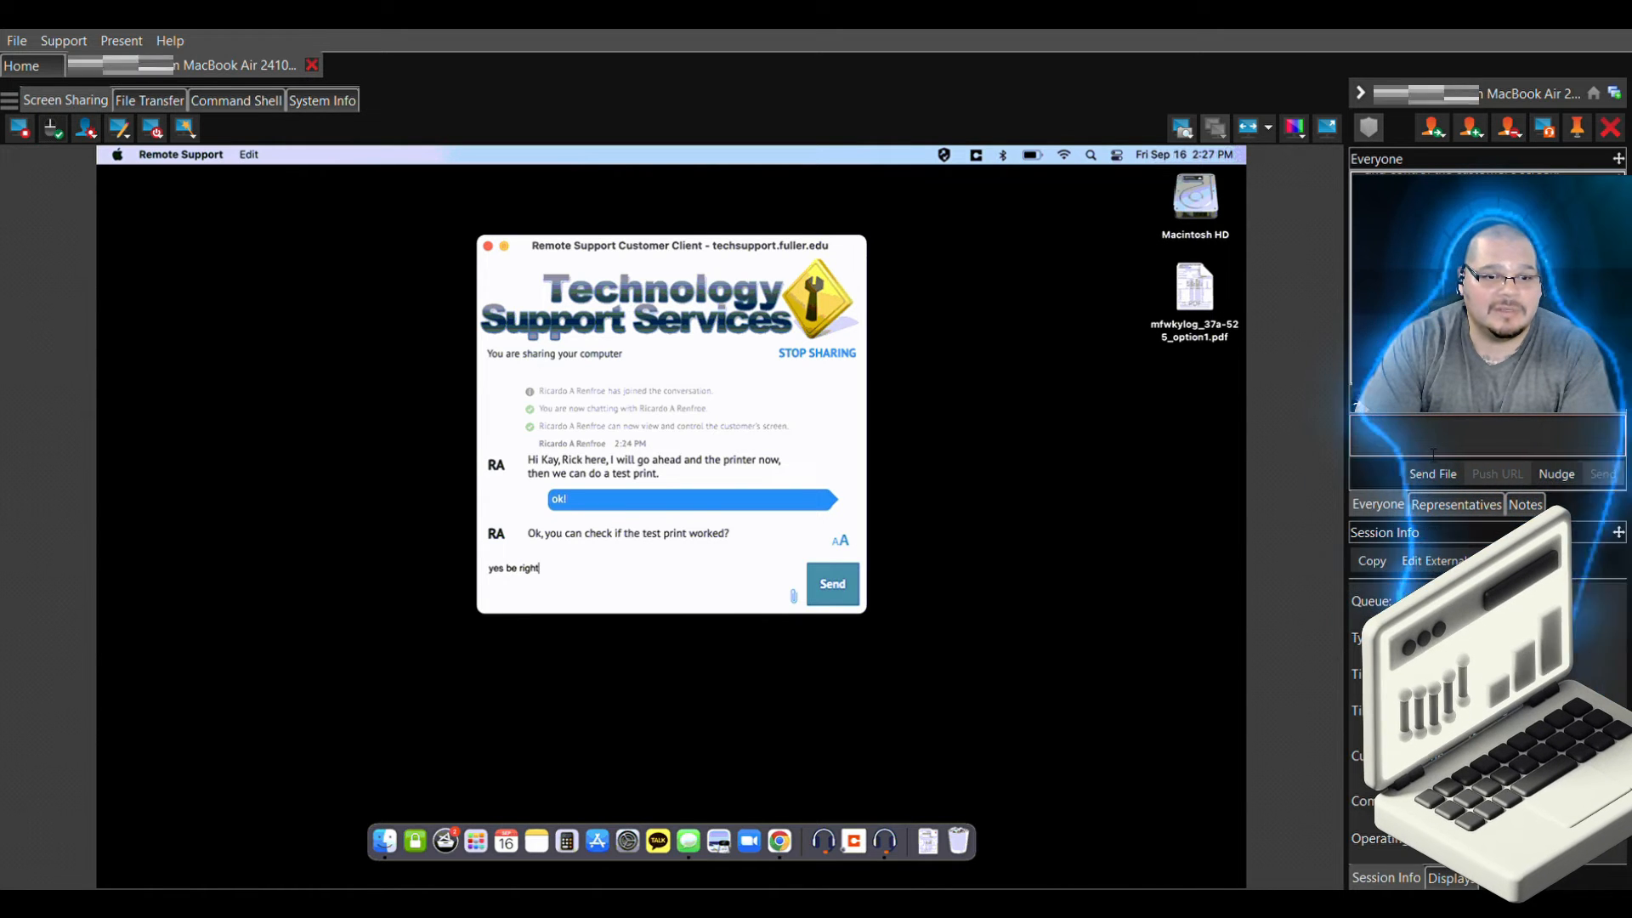
# Reply 'ok' in the chat while the customer checks the test print
pyautogui.write('ok')
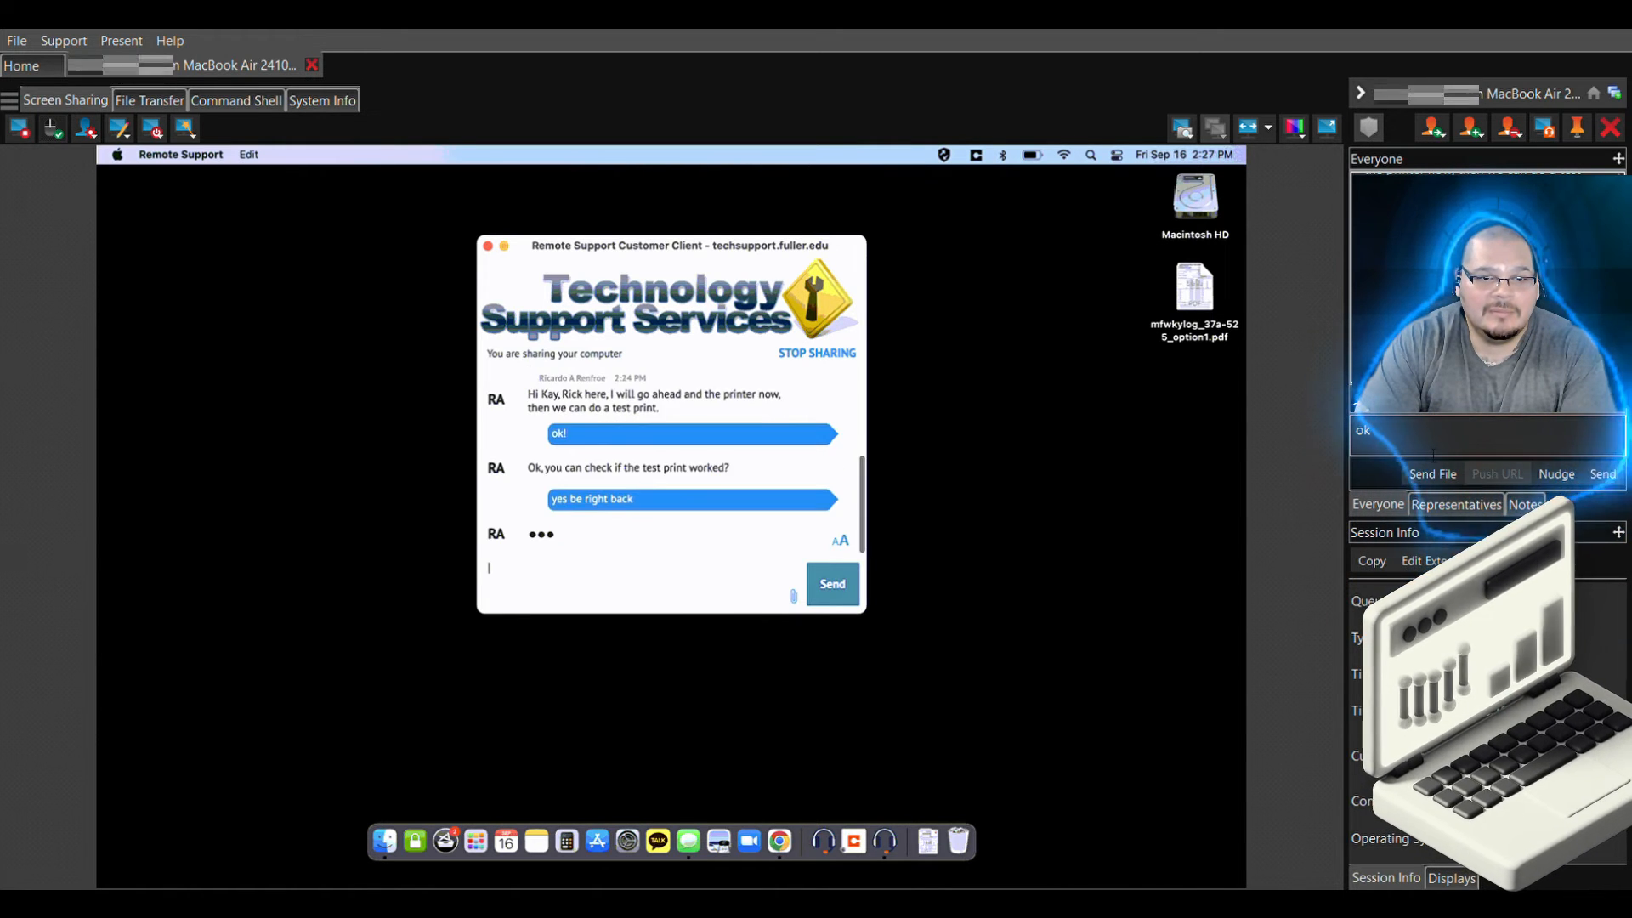
pyautogui.press('Return')
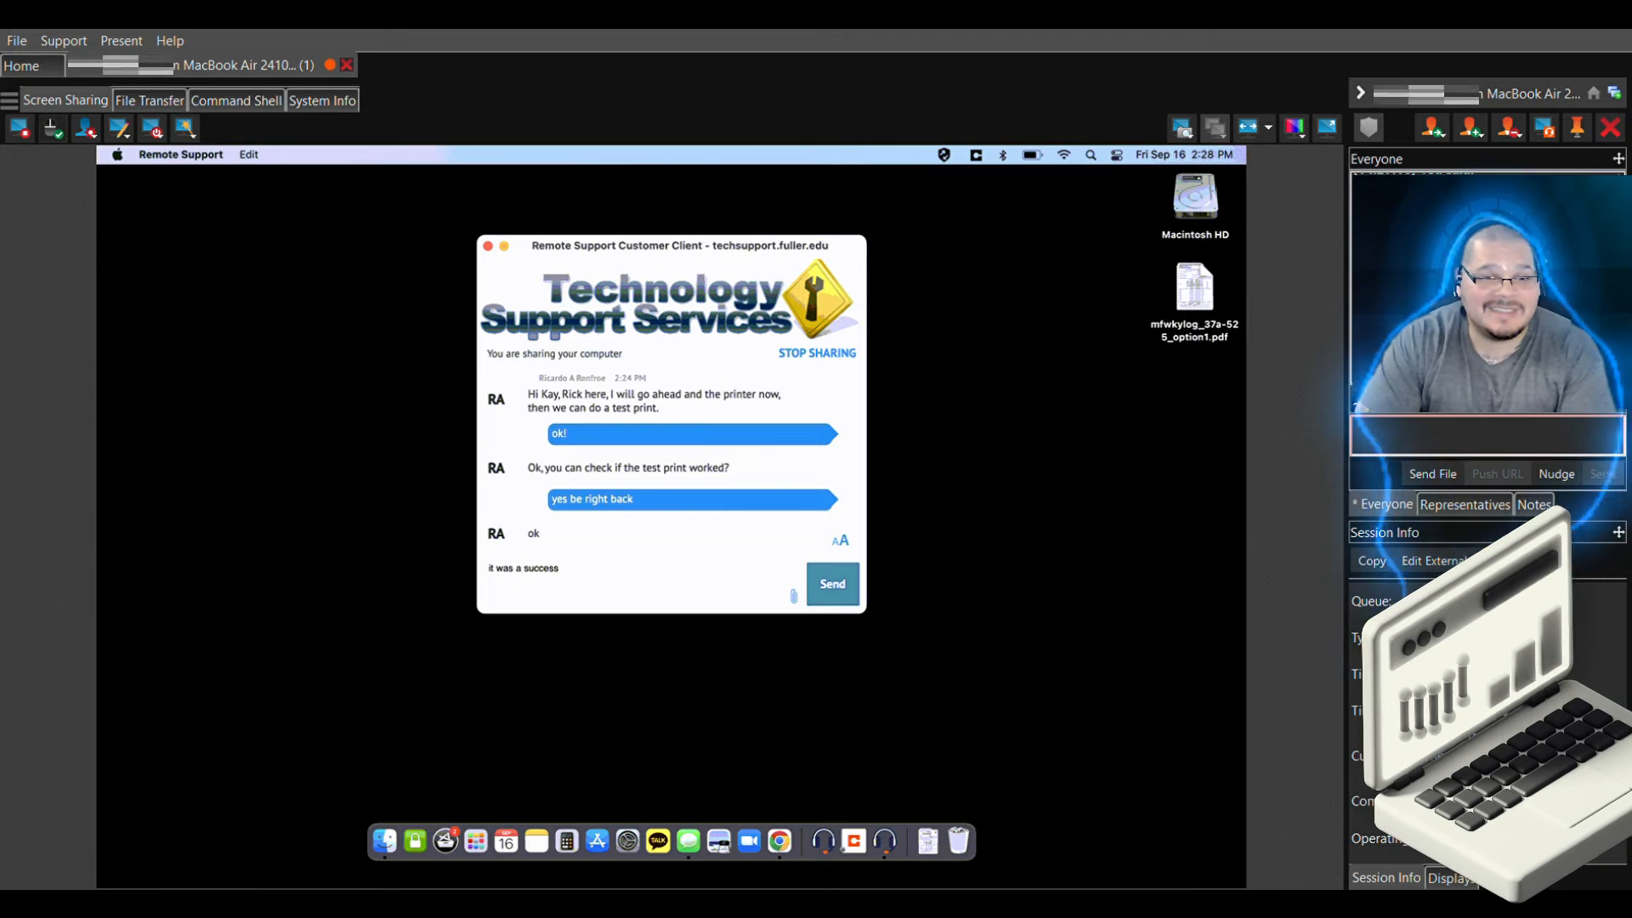
pyautogui.click(1440, 449)
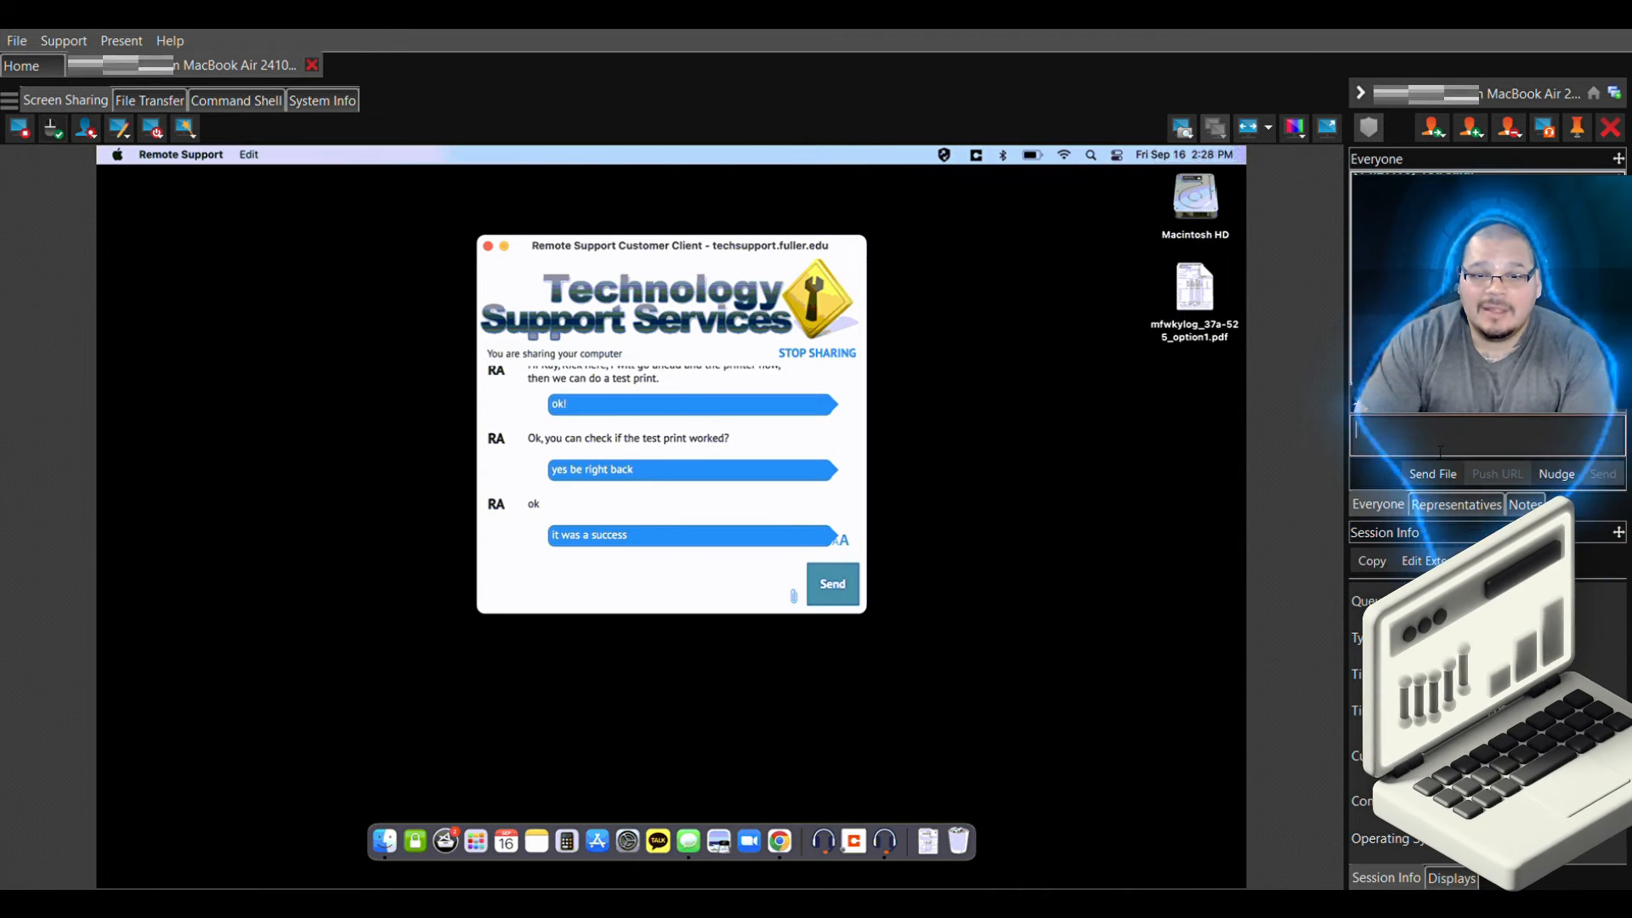
# Send 'ok great, is there anything else I can do for you today?' and the customer's thank-you reply
pyautogui.write('ok great, ')
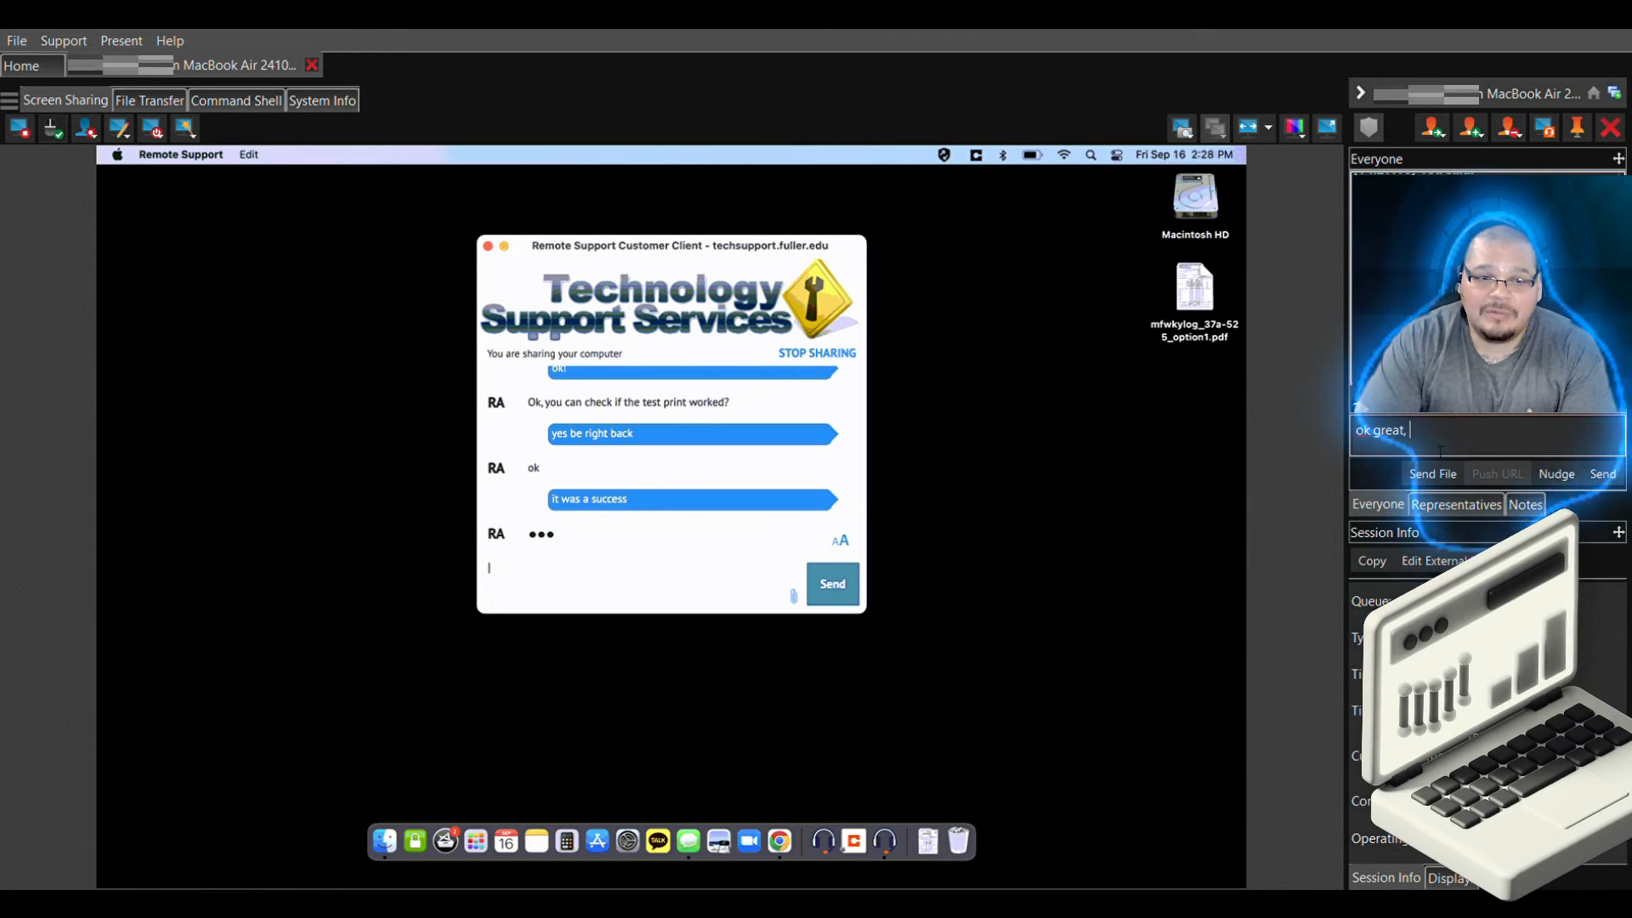
pyautogui.write('is there ')
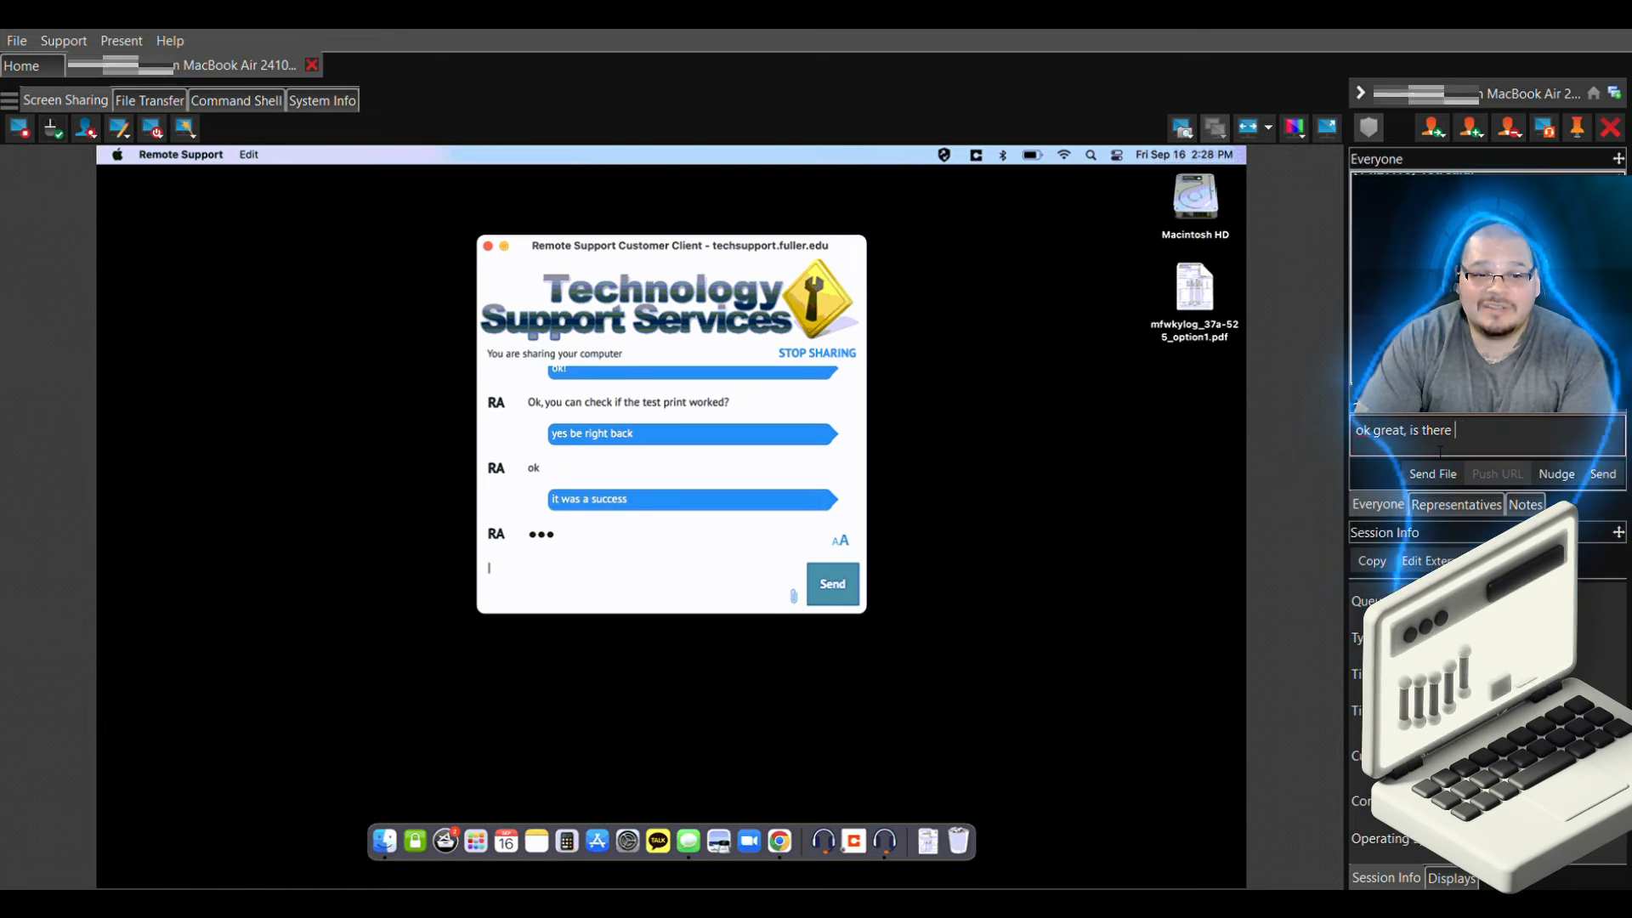
pyautogui.write('anything else I c')
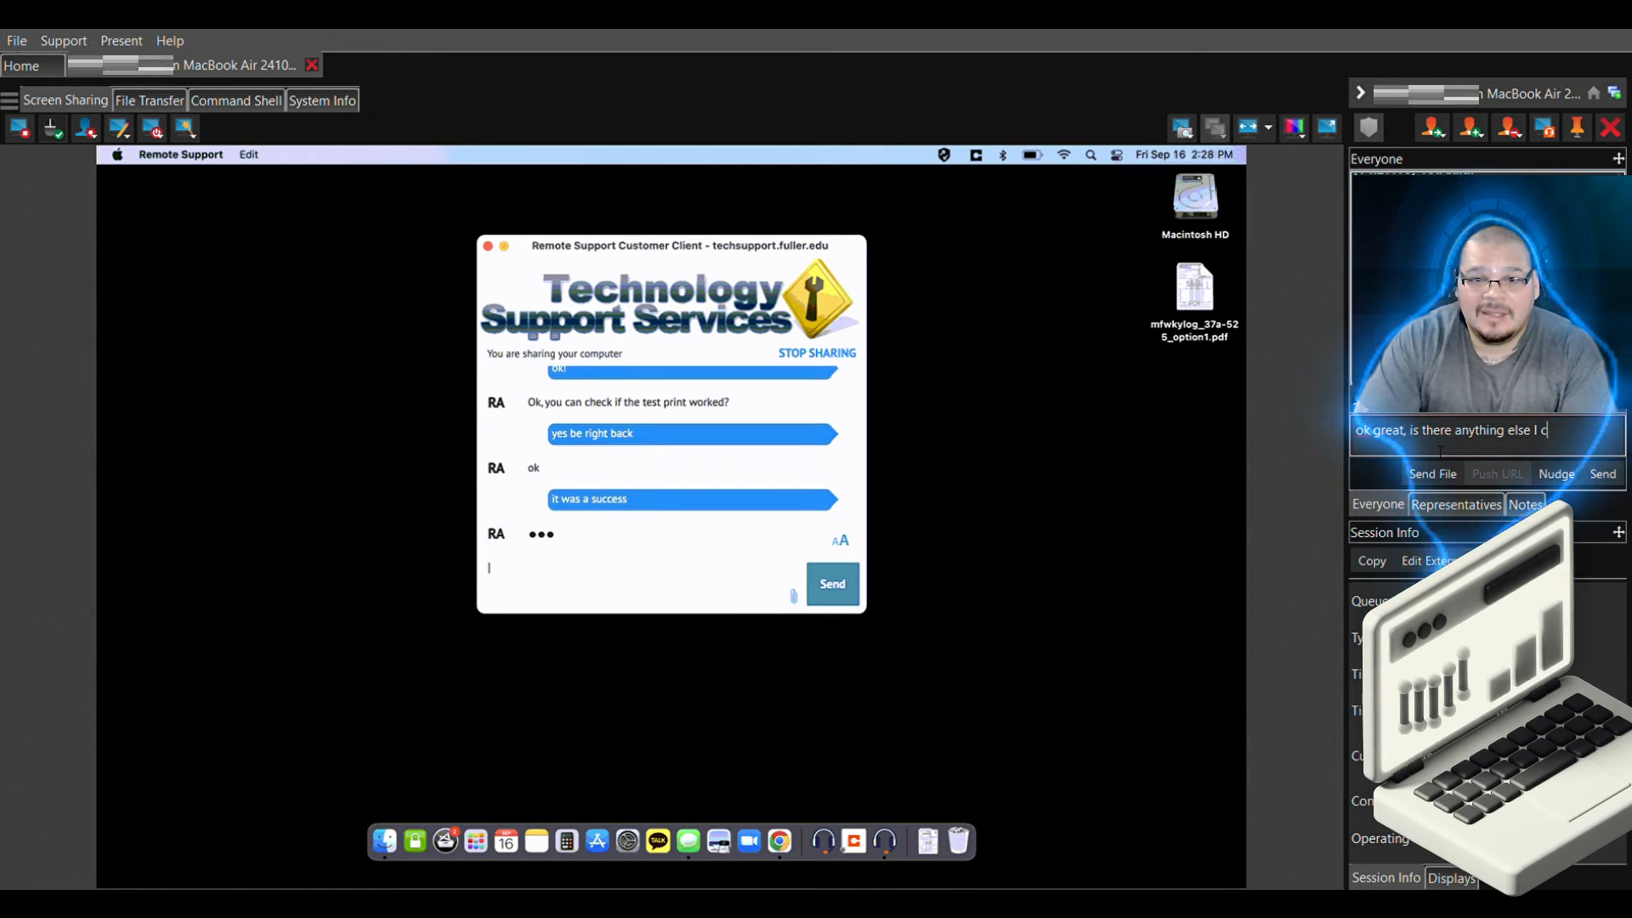
pyautogui.write('an do for you')
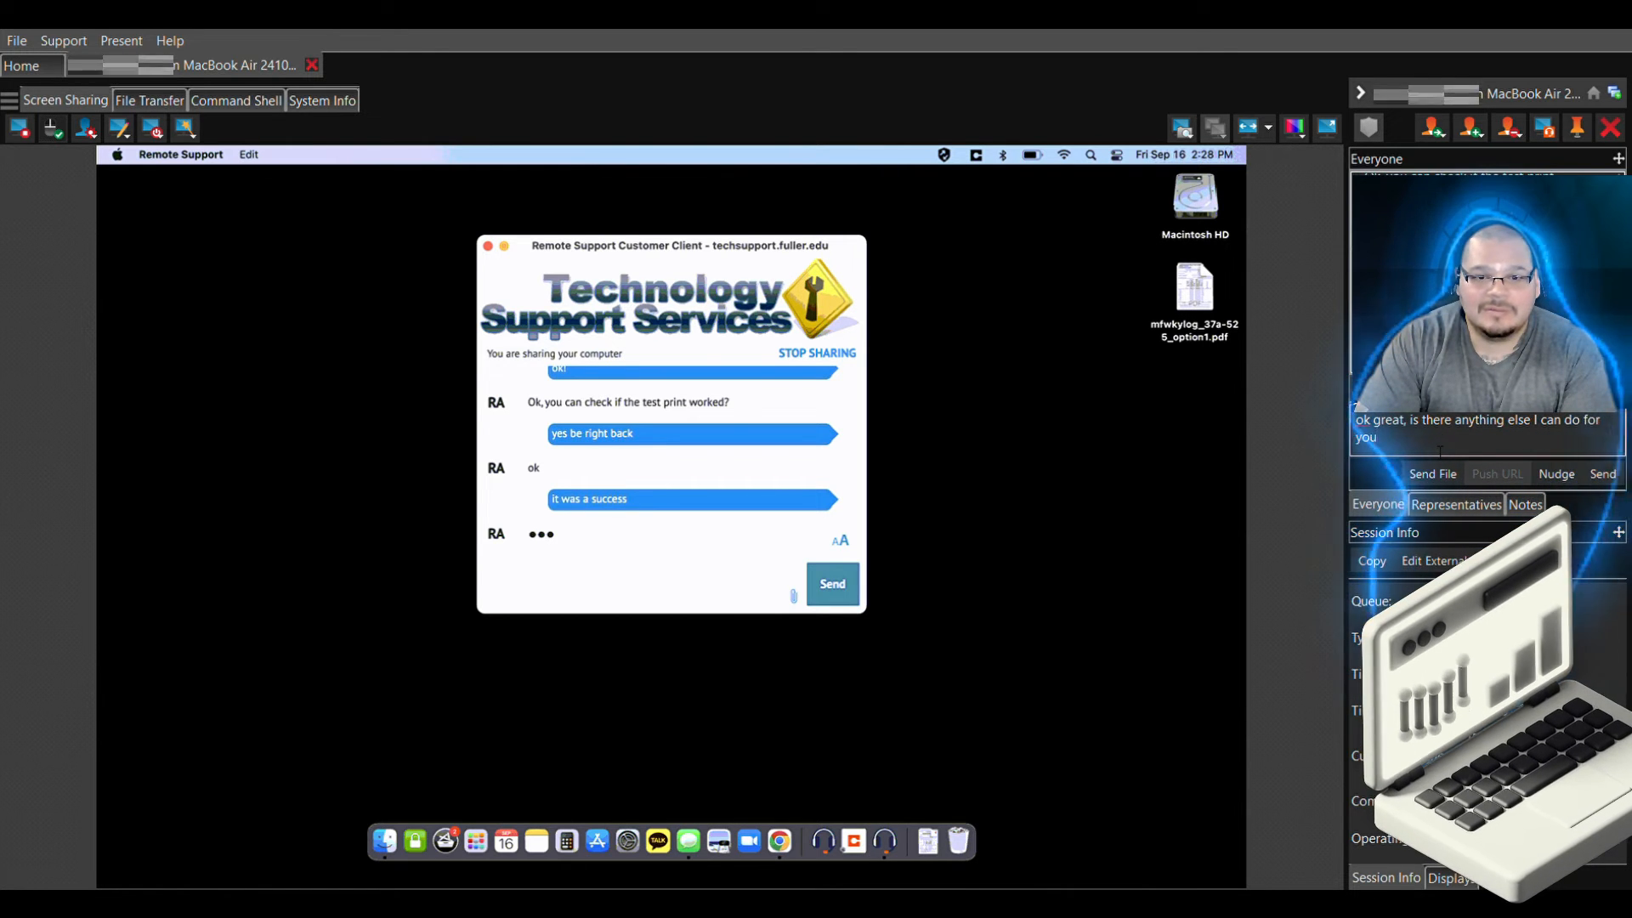
pyautogui.write(' today?')
pyautogui.press('Return')
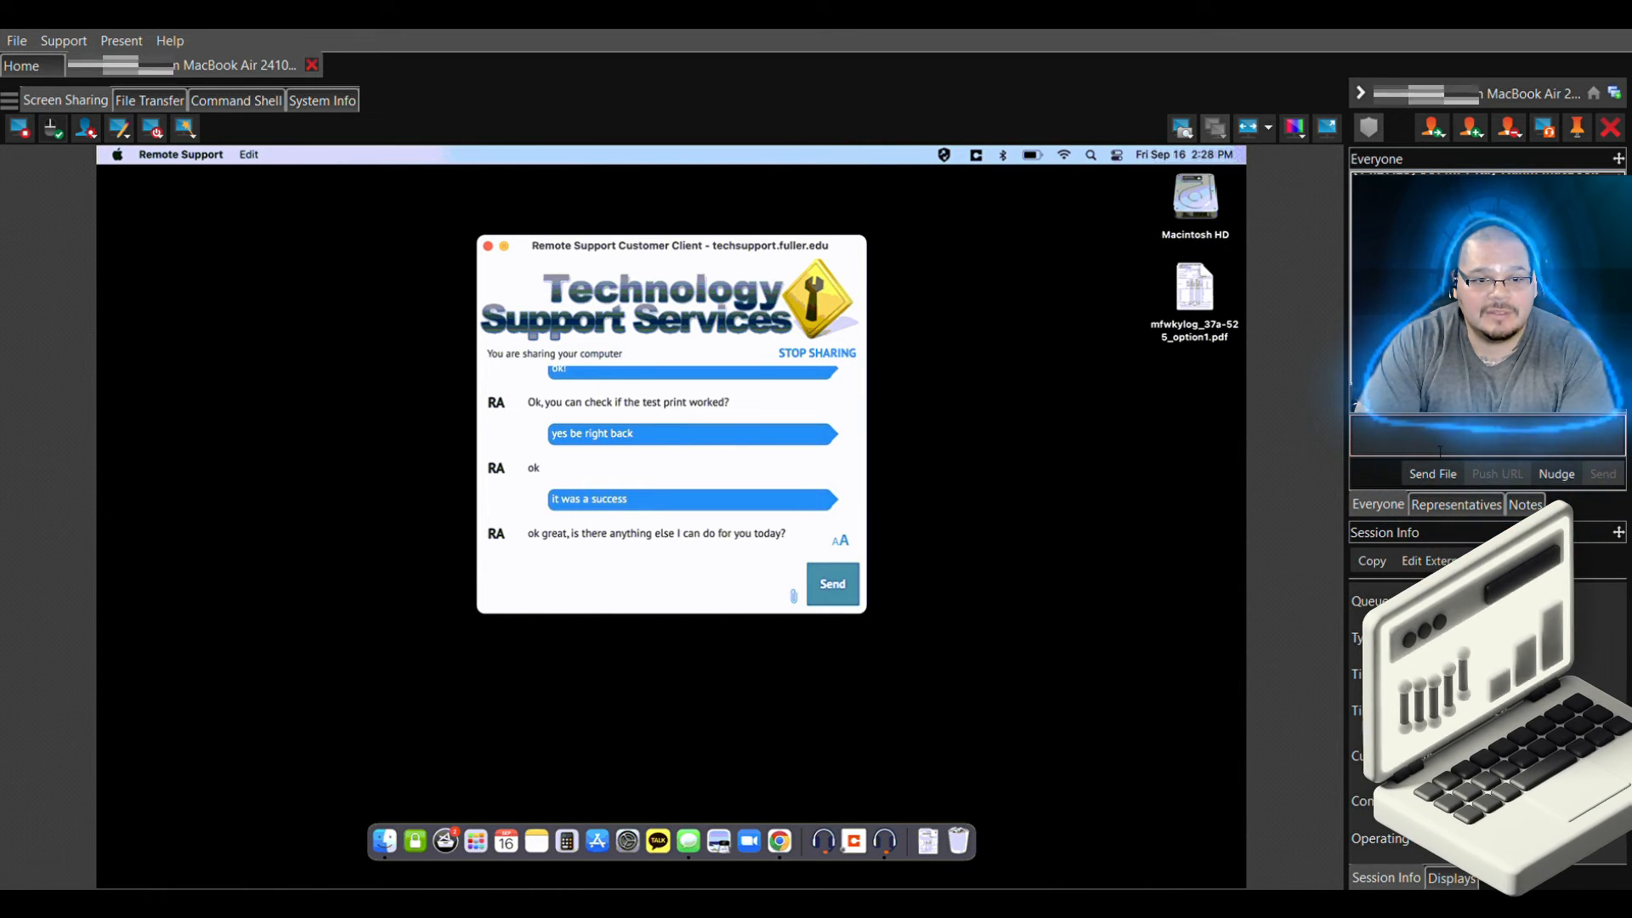
pyautogui.write('That will do it- thank you so much')
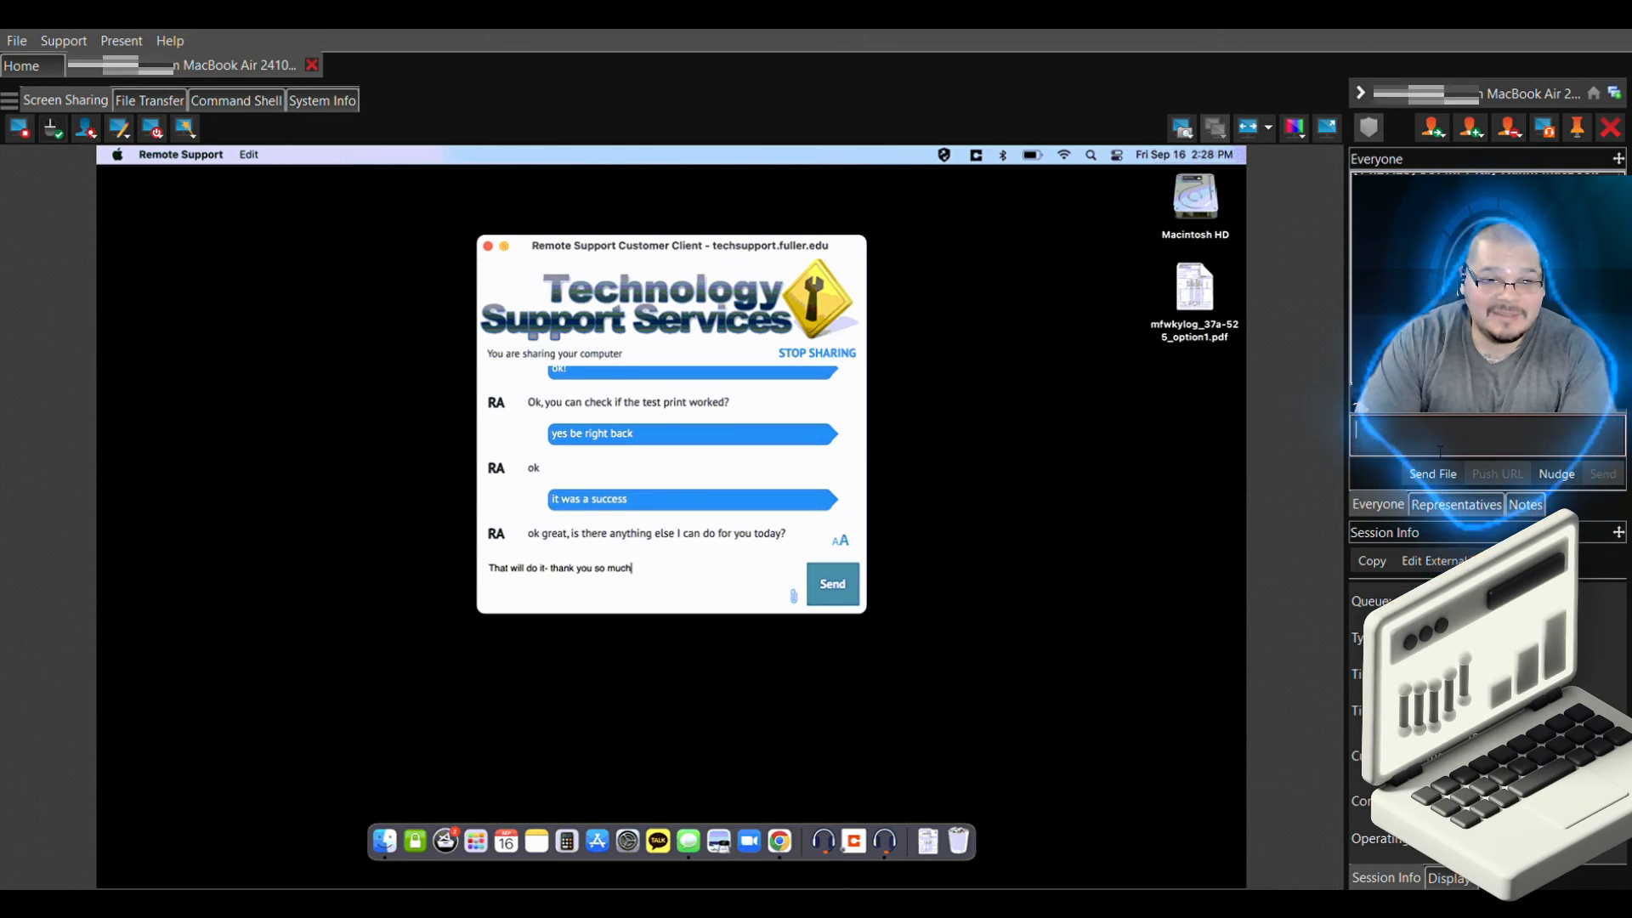
pyautogui.write(', Rick!')
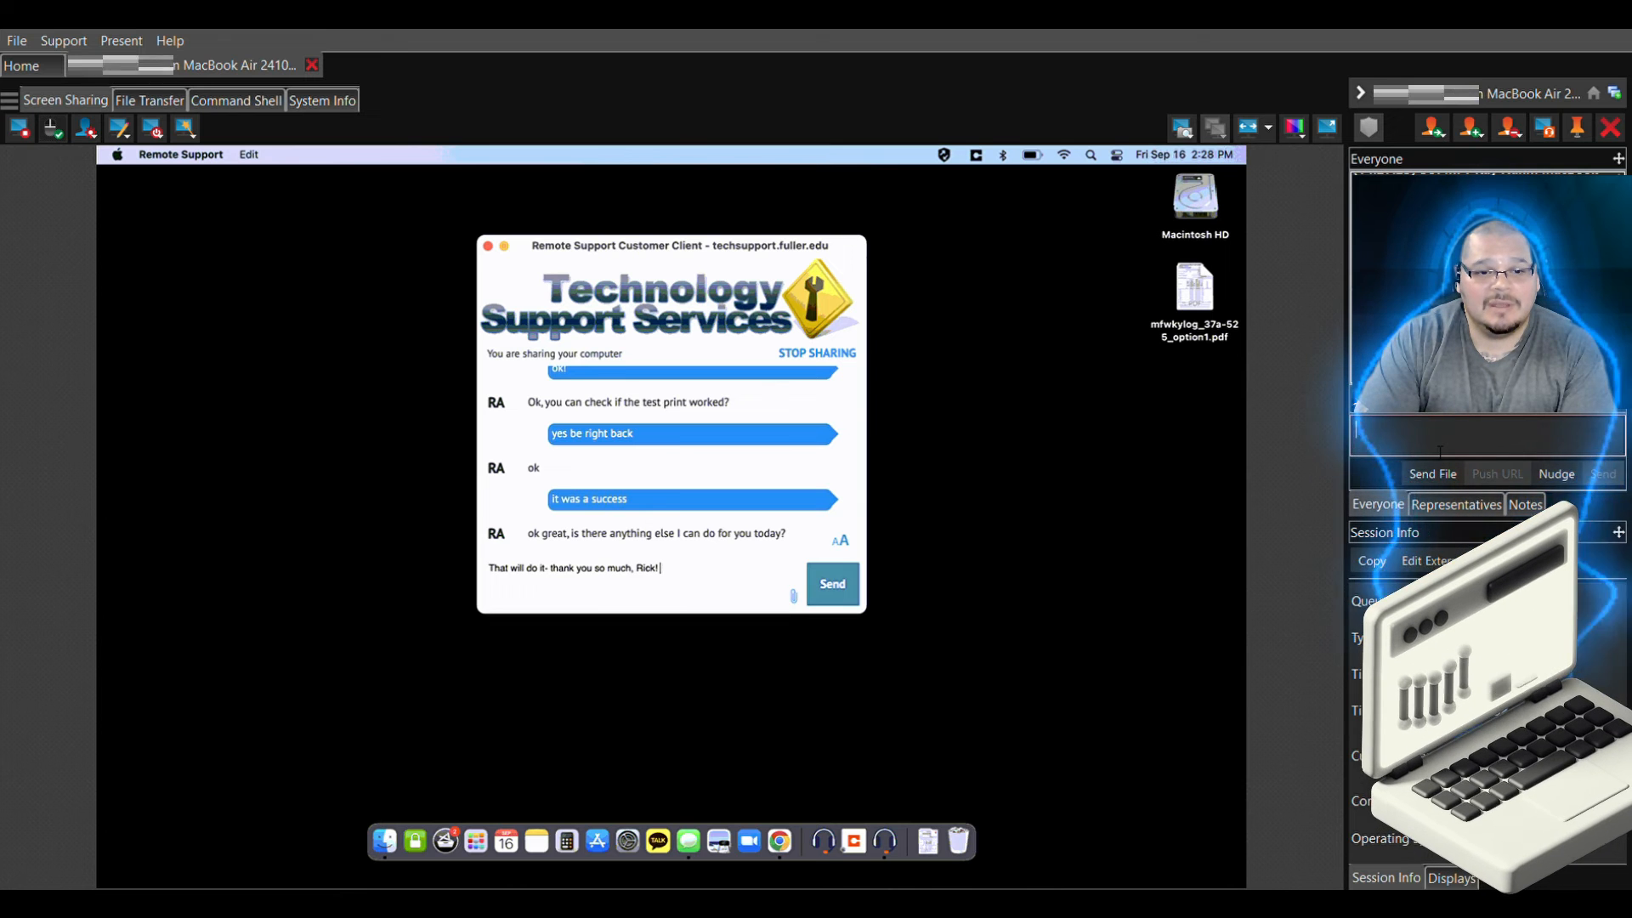
pyautogui.press('Return')
# Send a you're-welcome farewell, then announce 'disconnecting now' in the chat
pyautogui.write("You're welcome! my pleasure have a great weekend!")
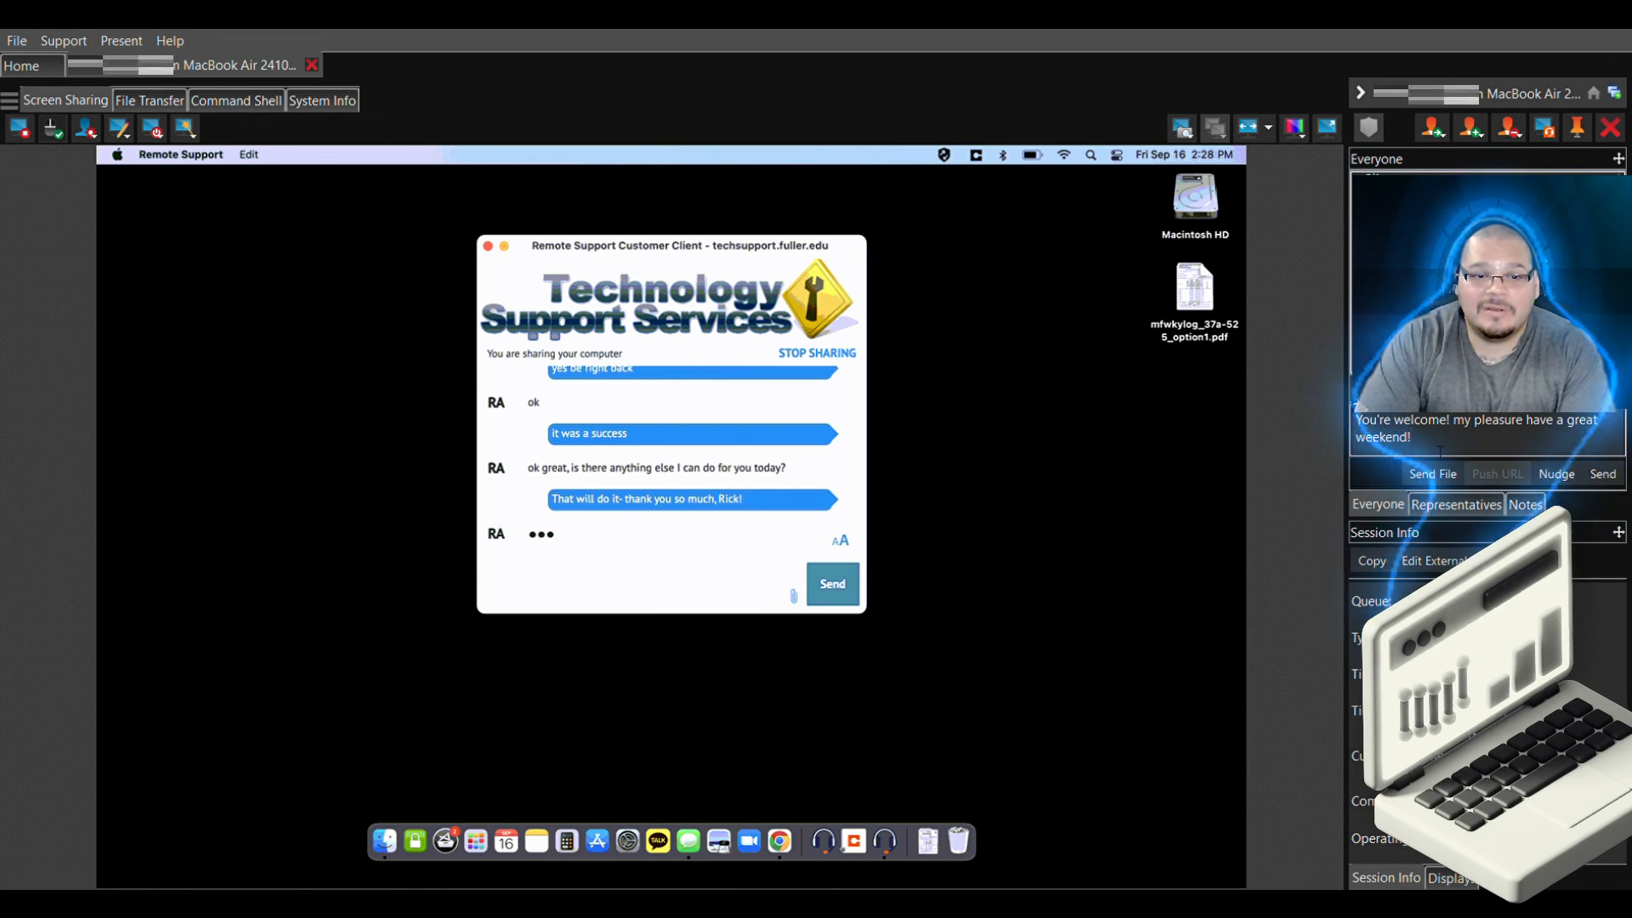
pyautogui.press('Return')
pyautogui.write('dis')
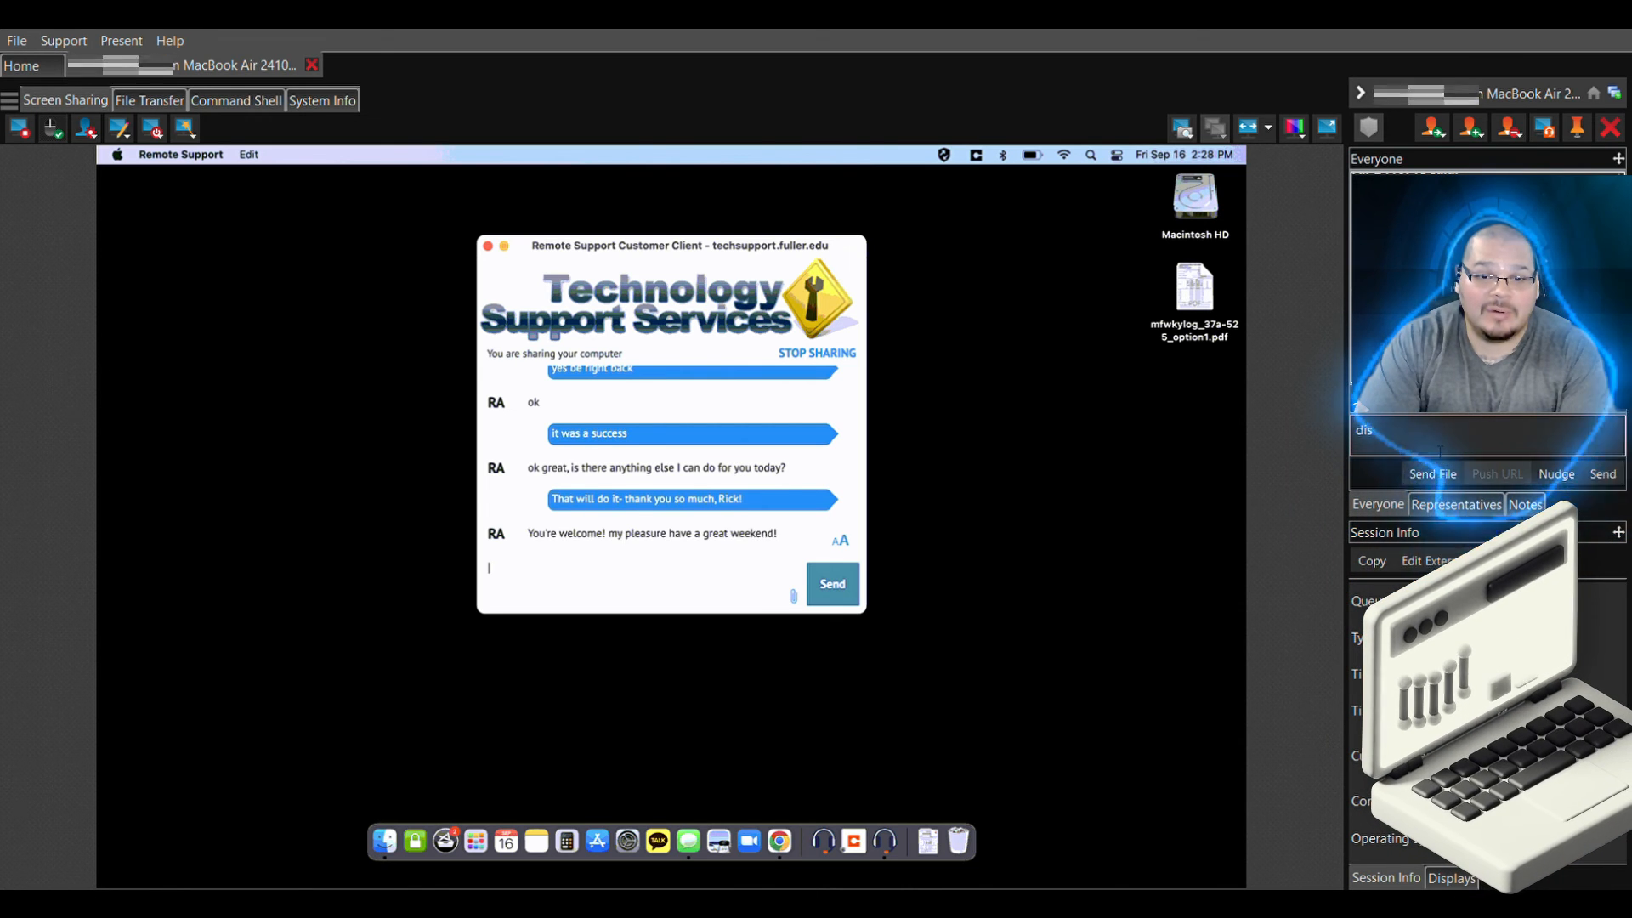
pyautogui.write('connecting now')
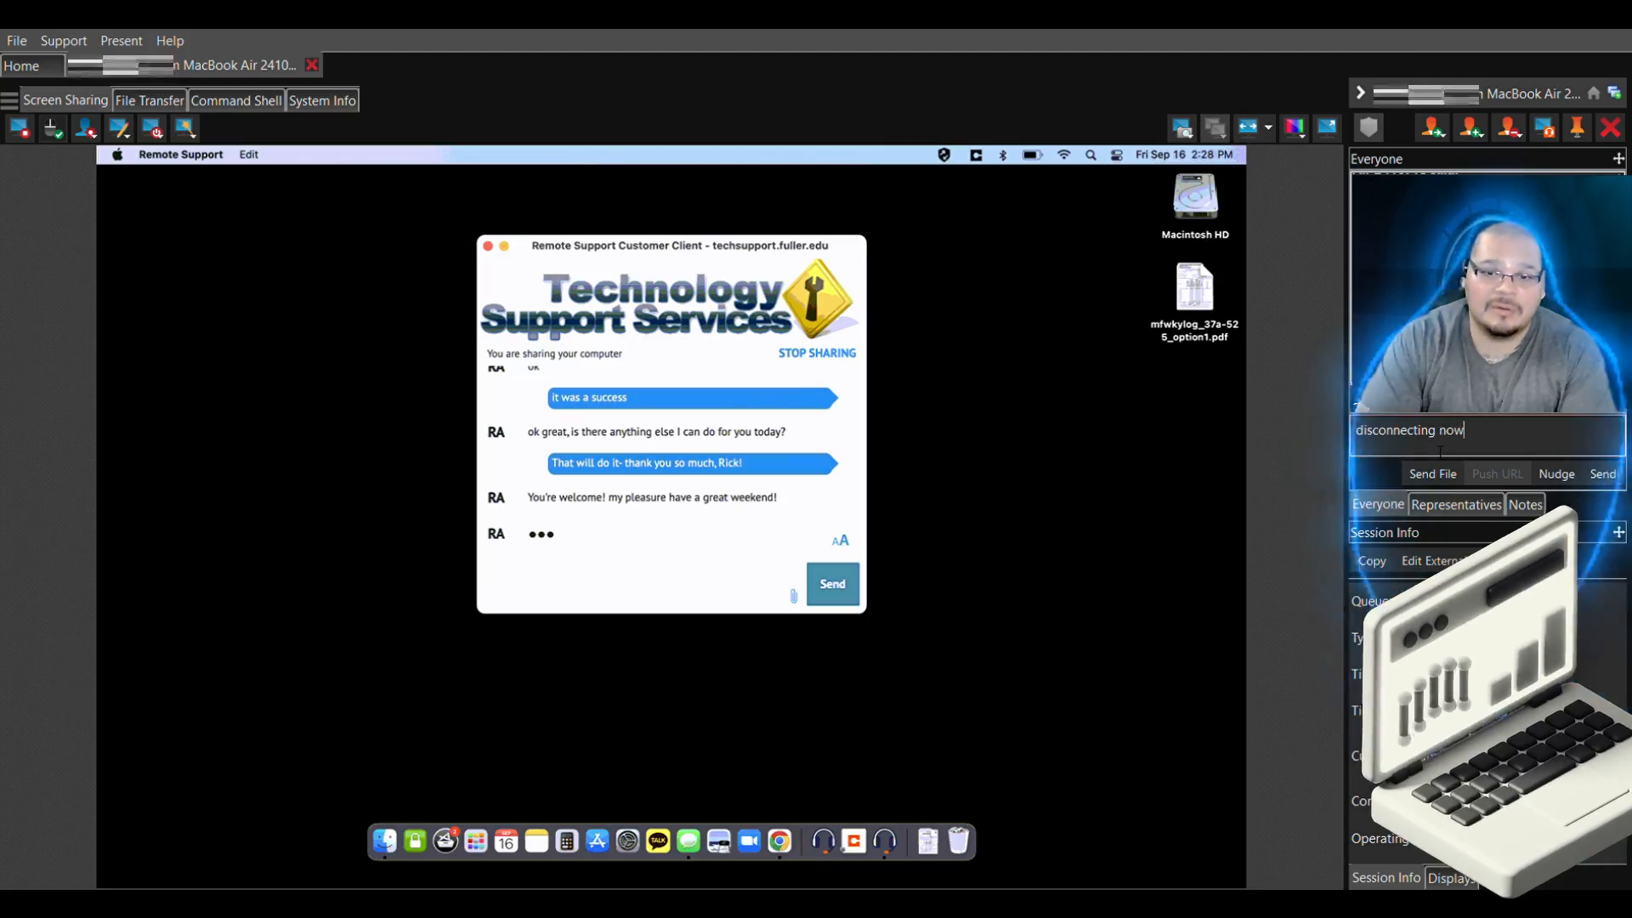
pyautogui.press('Return')
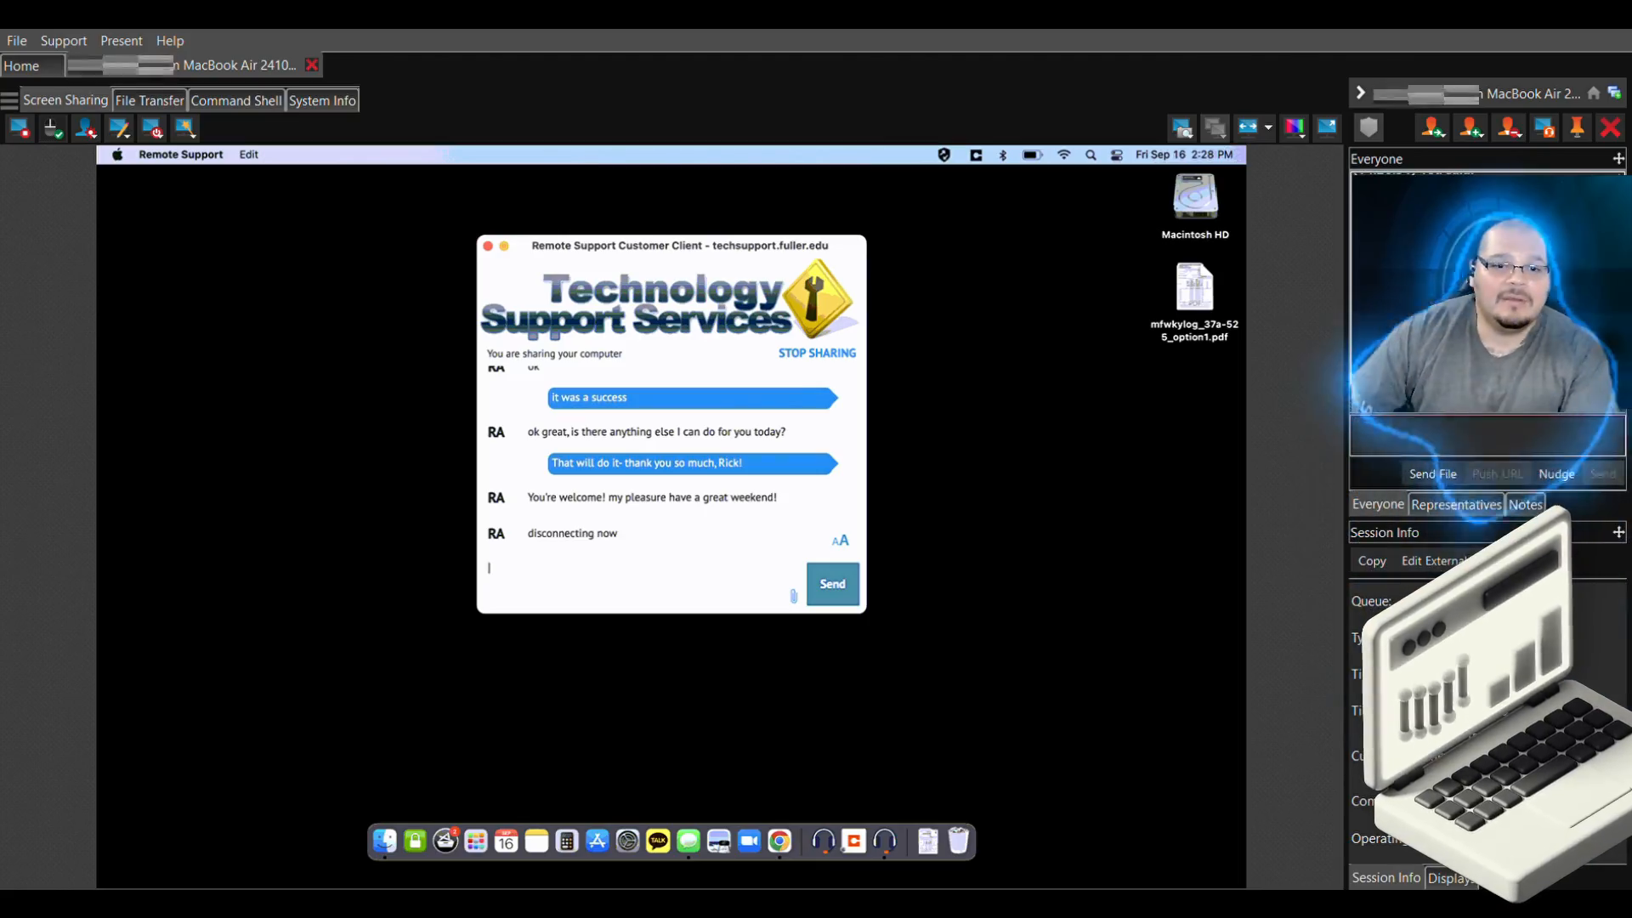